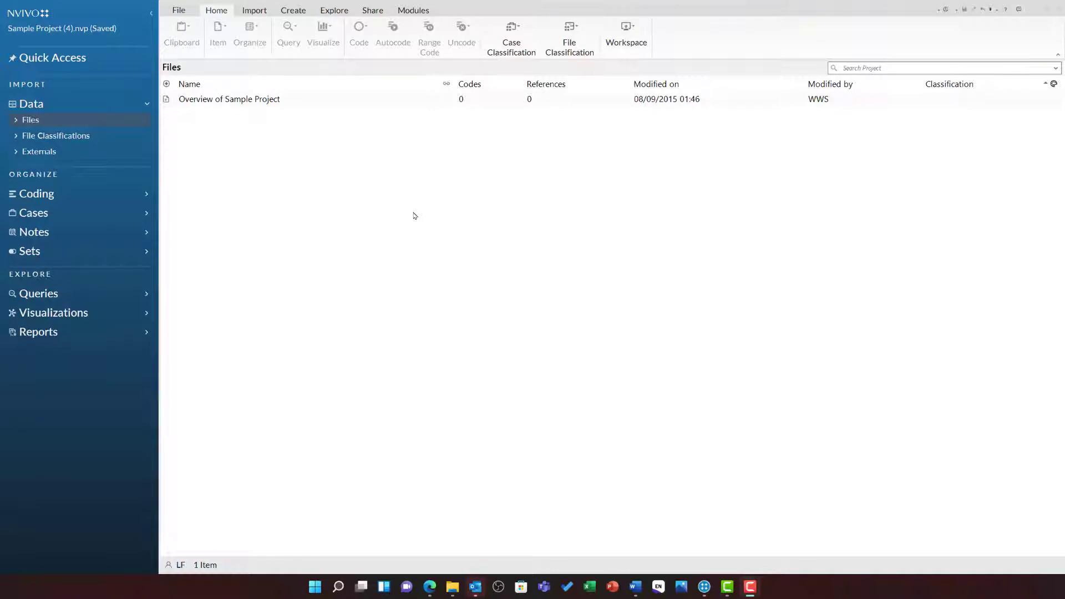
Open a new Word Frequency query from the Explore ribbon
left_click(335, 12)
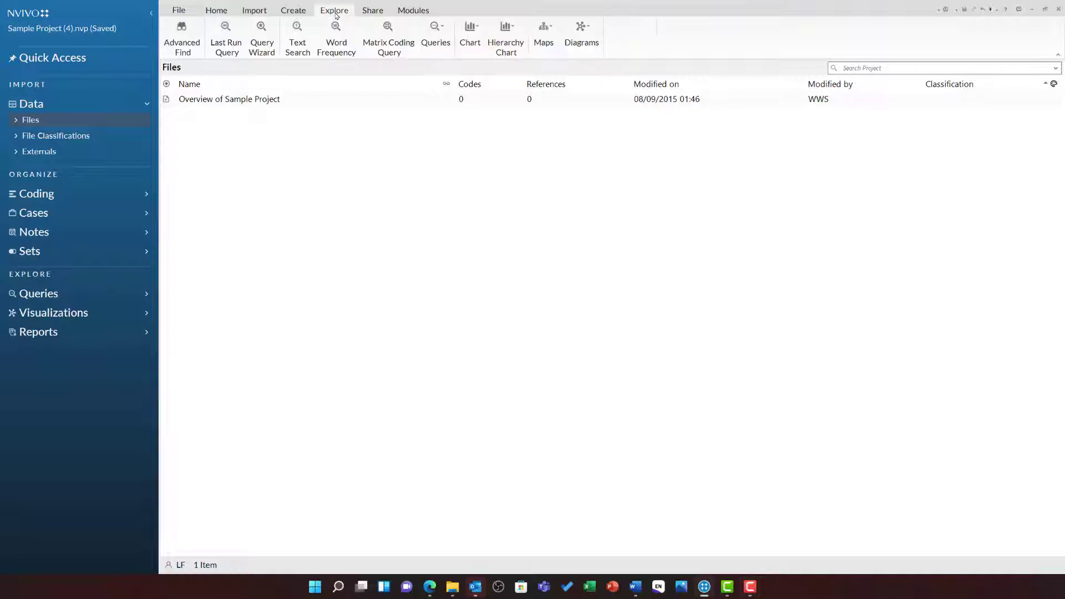
left_click(336, 47)
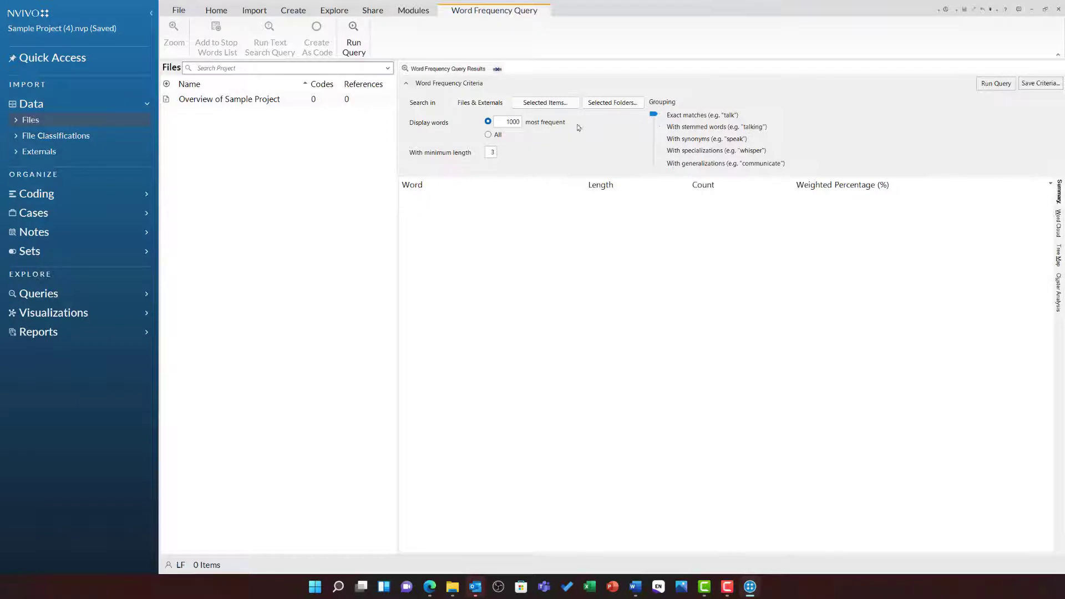
Limit the word frequency query to the Interviews folder under Files and run it
left_click(566, 105)
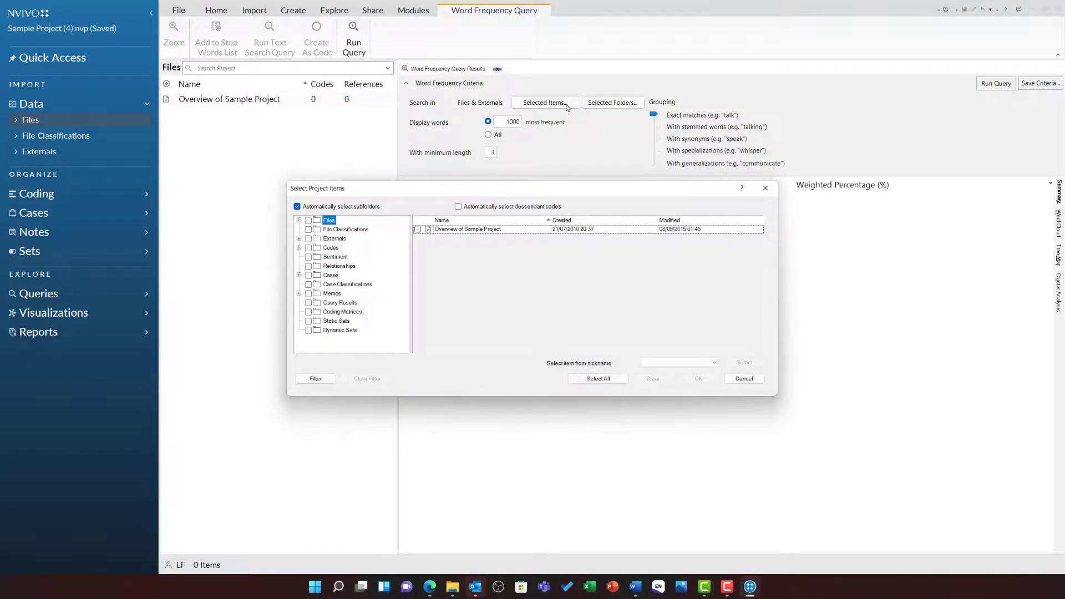
left_click(299, 220)
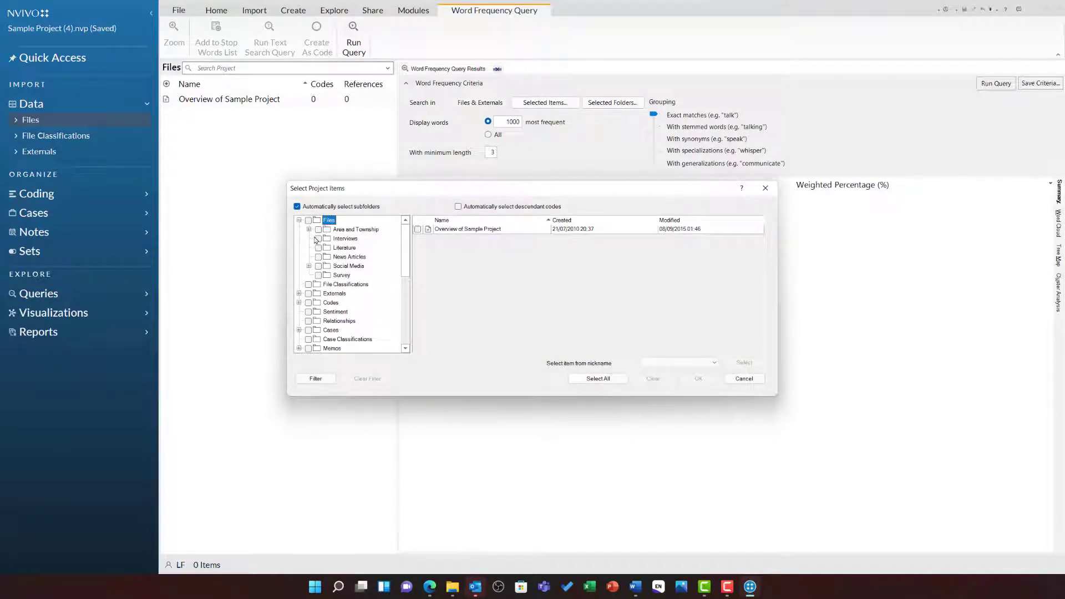
left_click(318, 239)
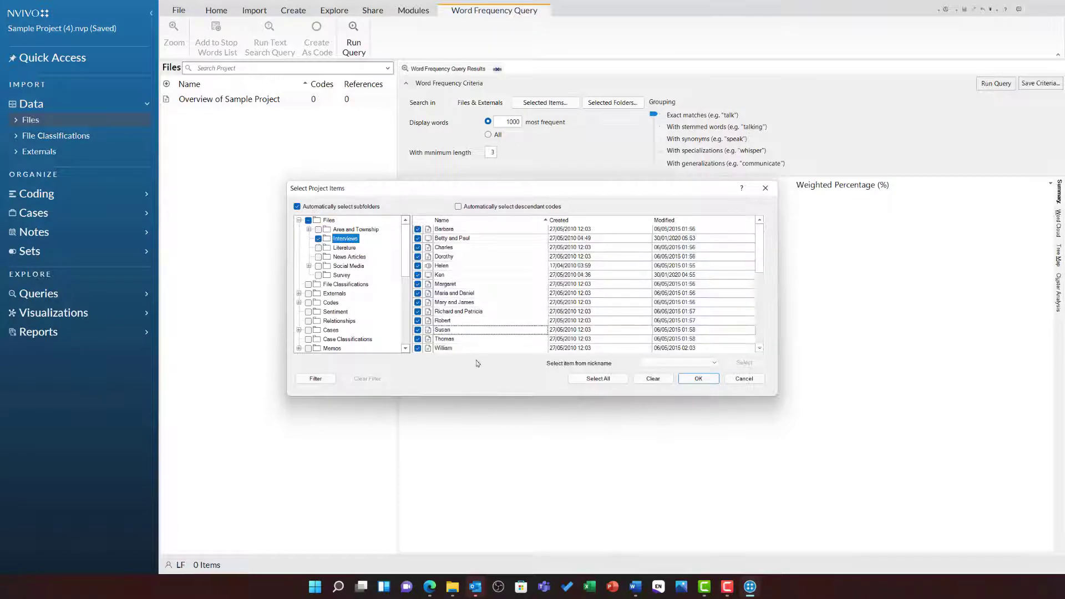
left_click(699, 379)
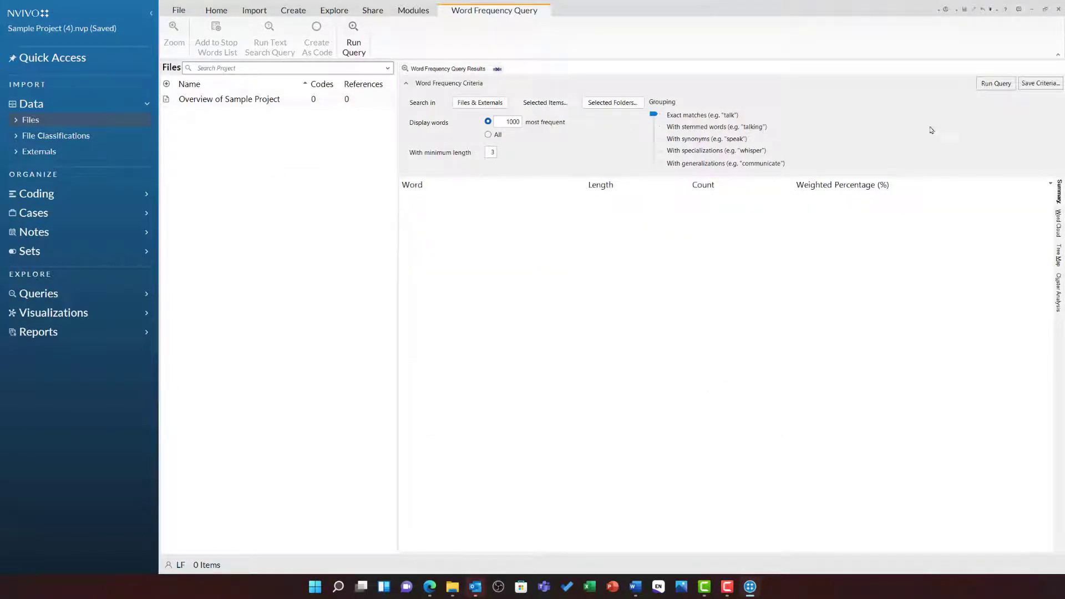
left_click(994, 83)
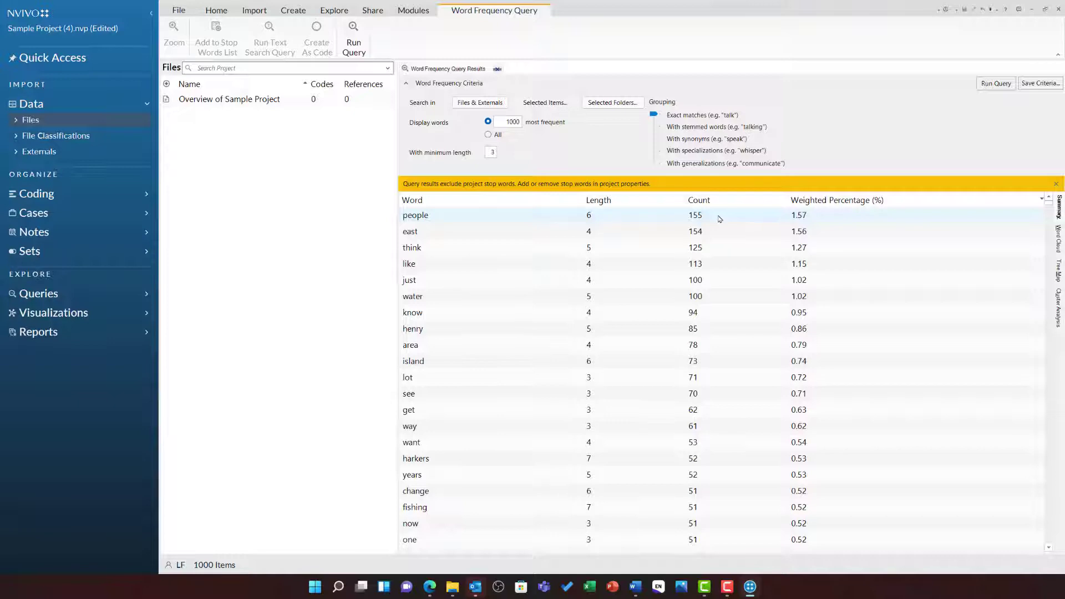
Swap Interviews for the People > Interview Participants cases, including descendants, and rerun the query
left_click(537, 103)
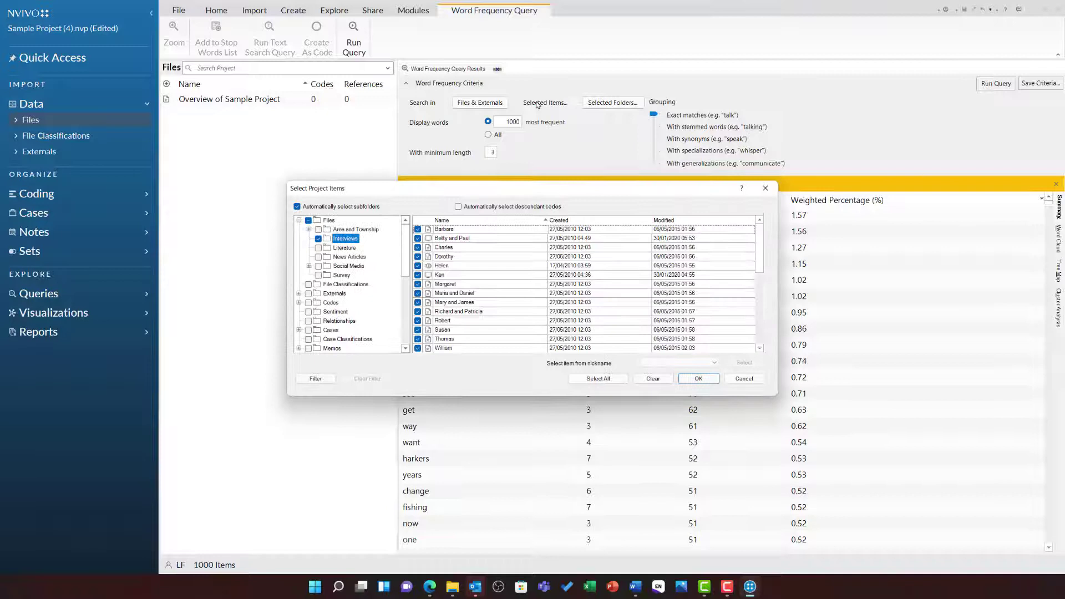
left_click(318, 239)
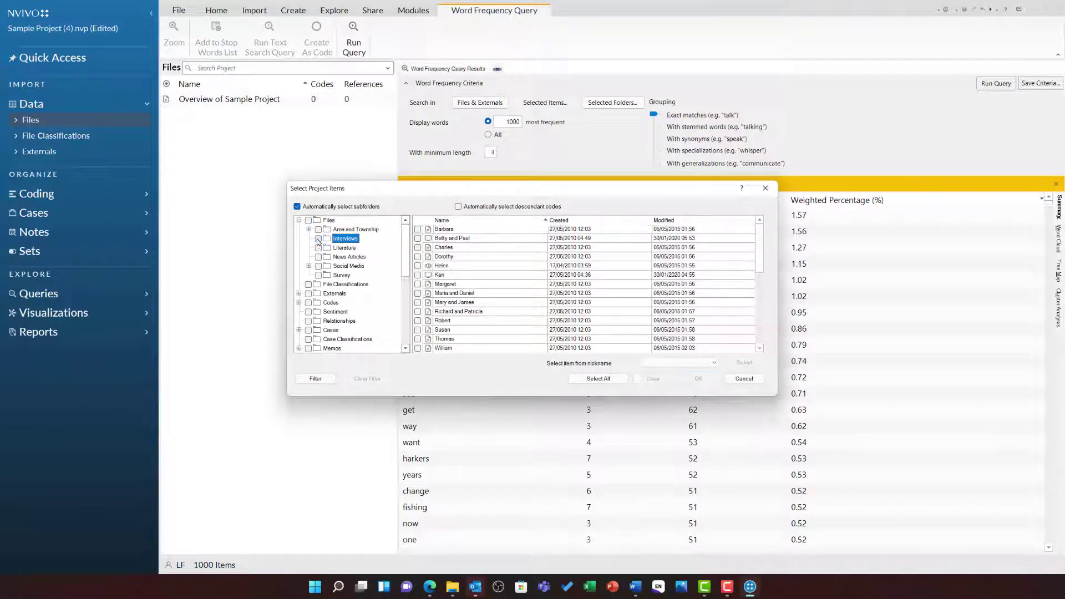
left_click(327, 330)
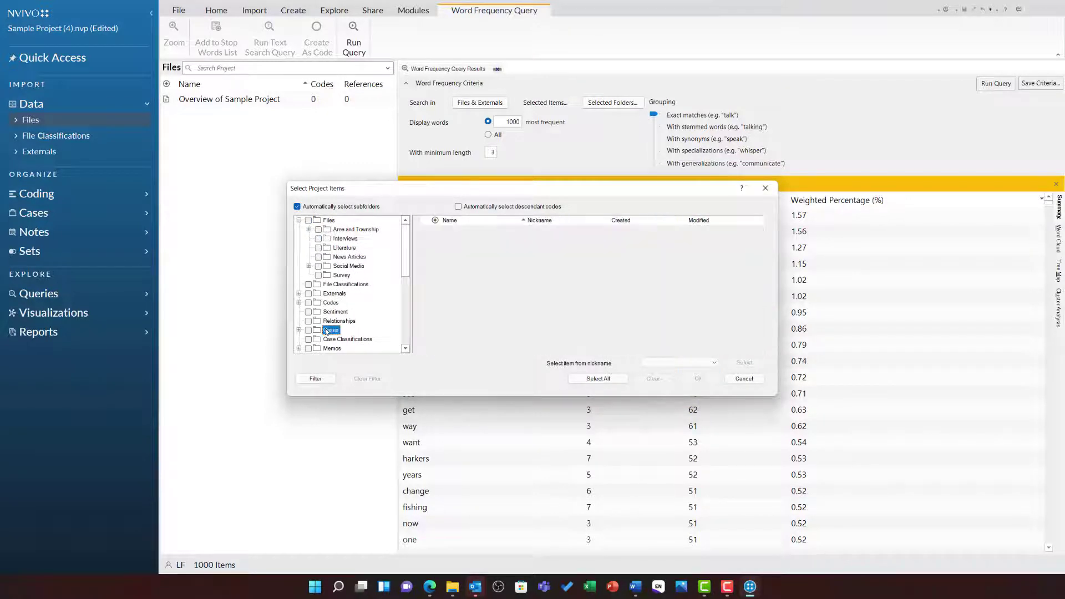
left_click(299, 330)
left_click(340, 339)
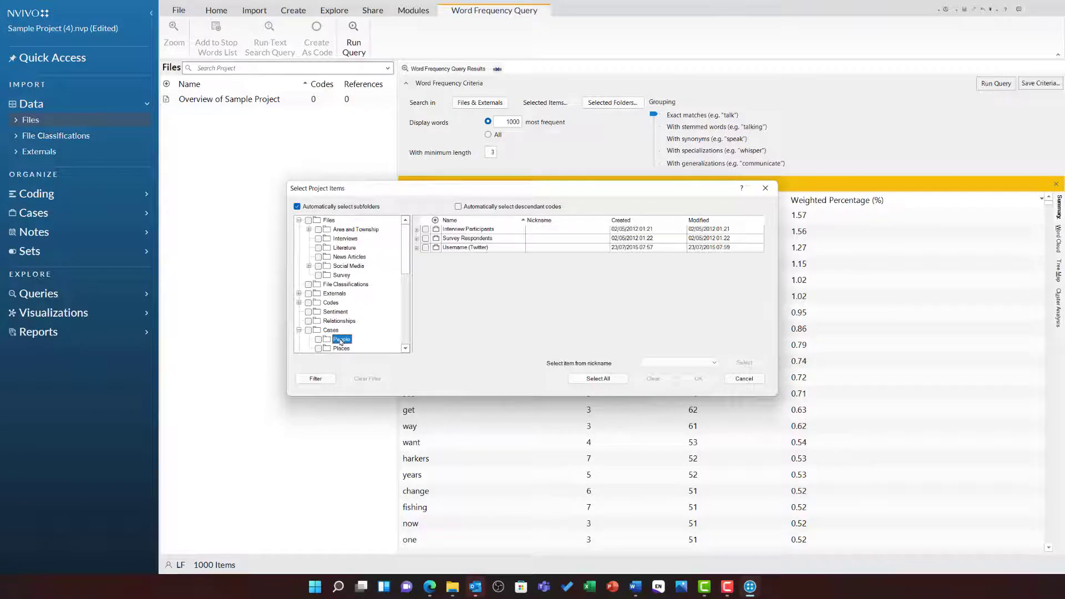
left_click(458, 207)
left_click(426, 229)
left_click(417, 229)
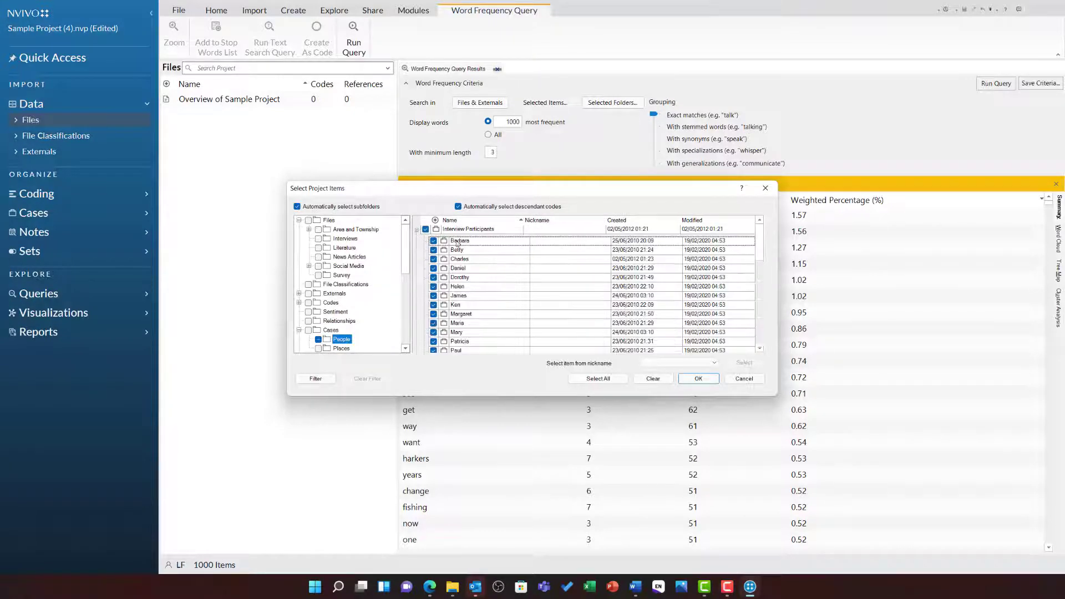
left_click(698, 378)
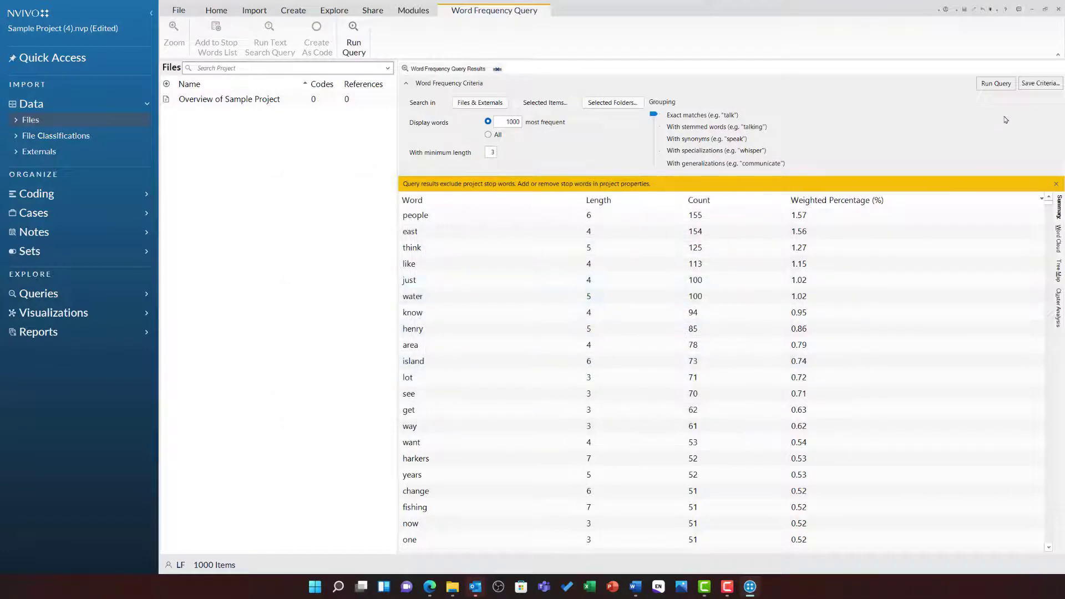
left_click(997, 83)
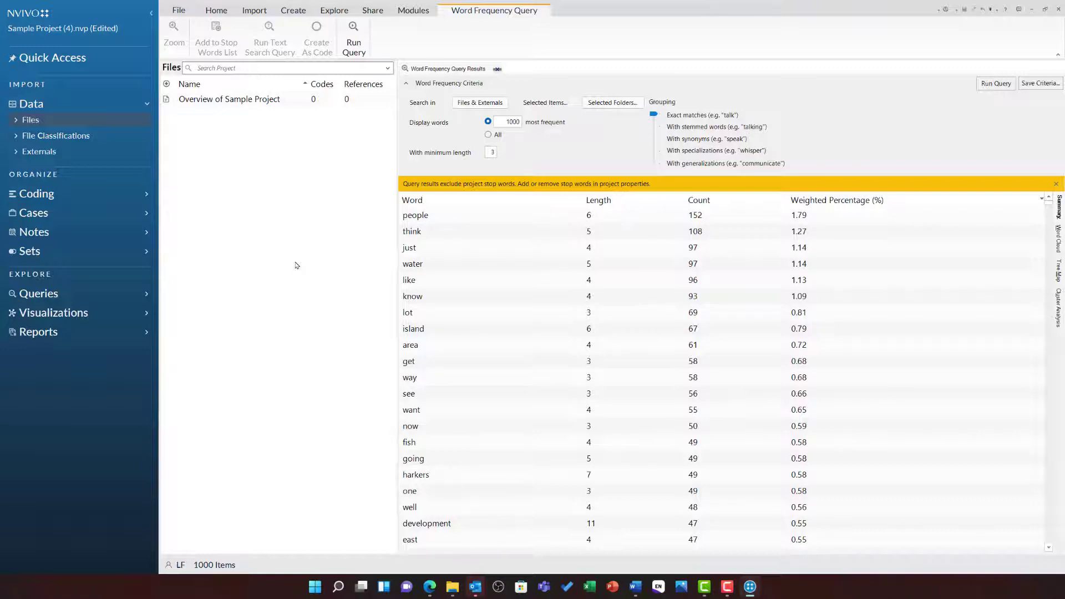
Rerun the query for the 200 most frequent words, grouped with stemmed words
left_click(503, 122)
left_click_drag(504, 121, 565, 124)
type("200")
left_click(654, 127)
left_click(987, 85)
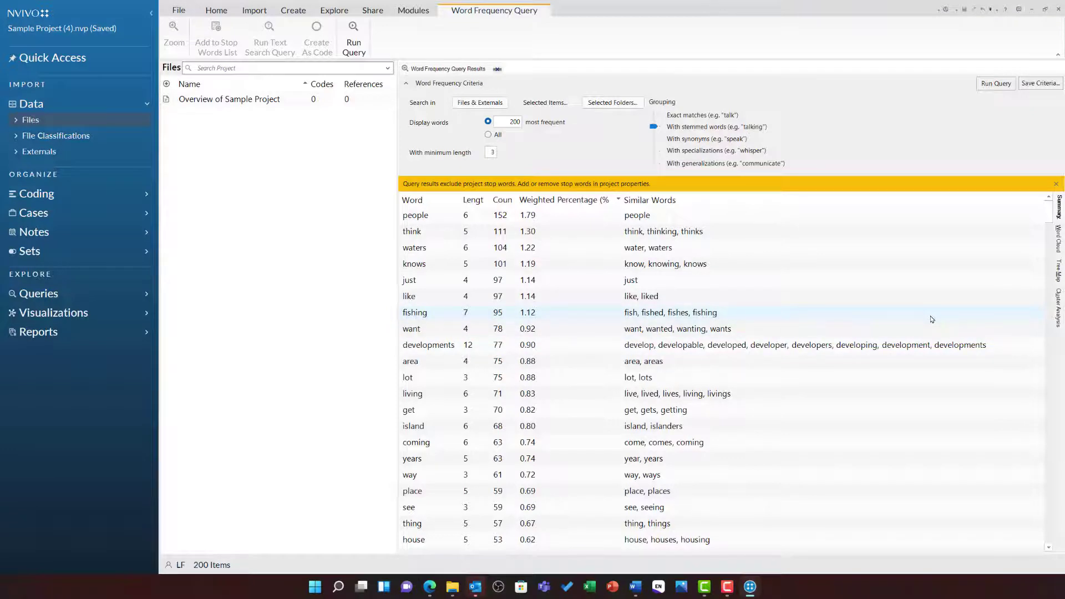
Switch the results to the Word Cloud view and apply a blue and orange style preset
left_click(1061, 247)
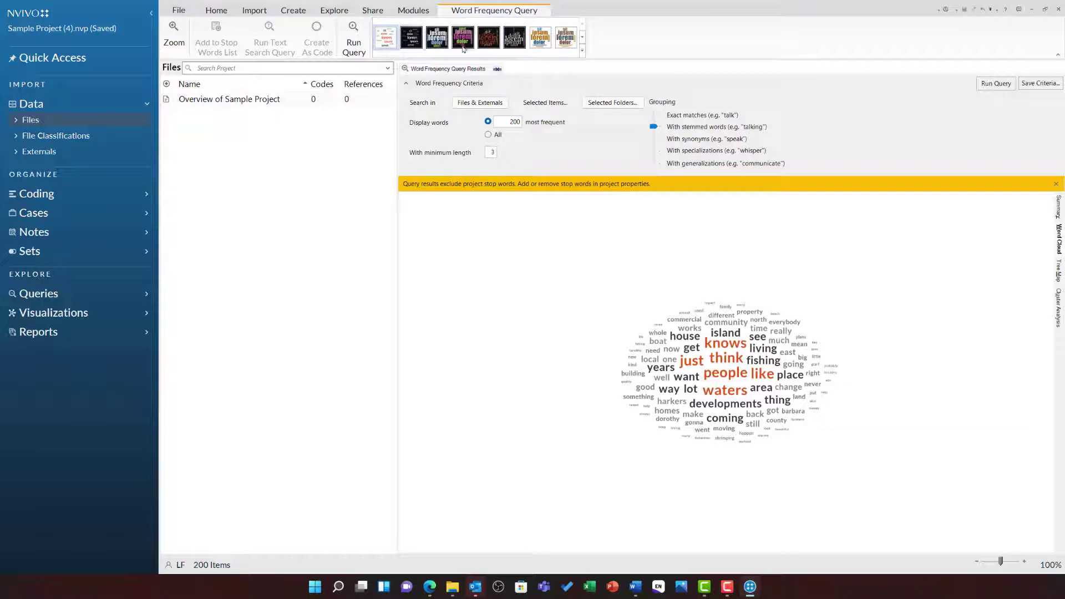
left_click(534, 46)
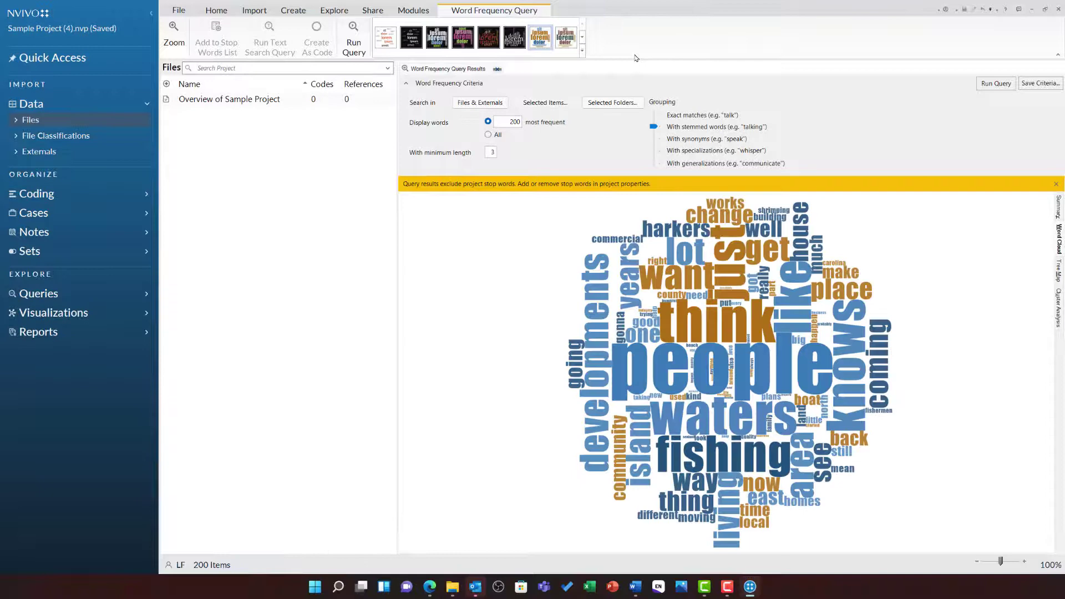
right_click(503, 301)
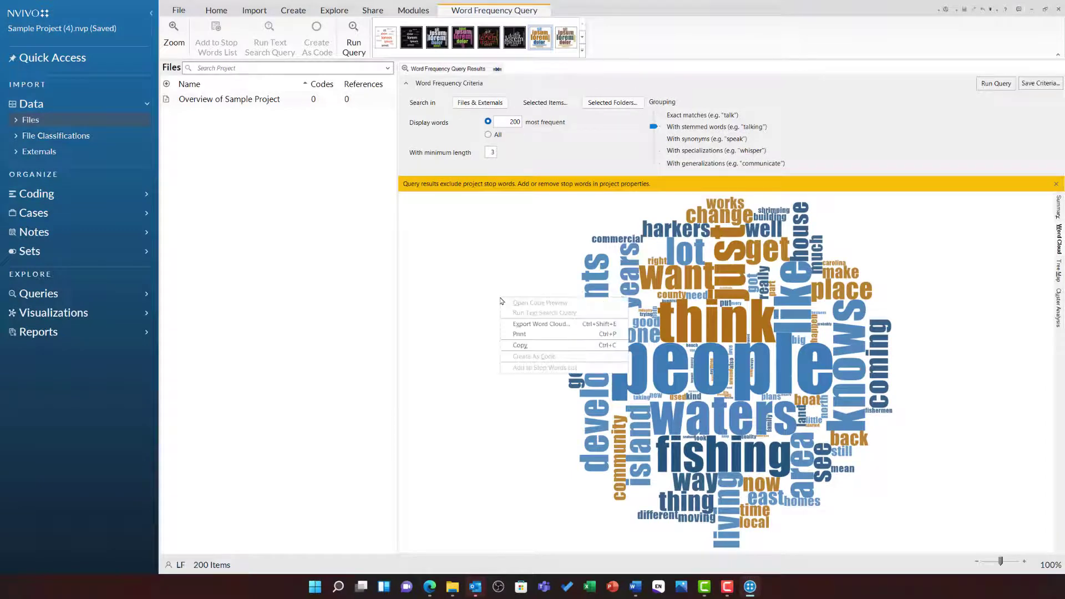
left_click(554, 325)
left_click(516, 259)
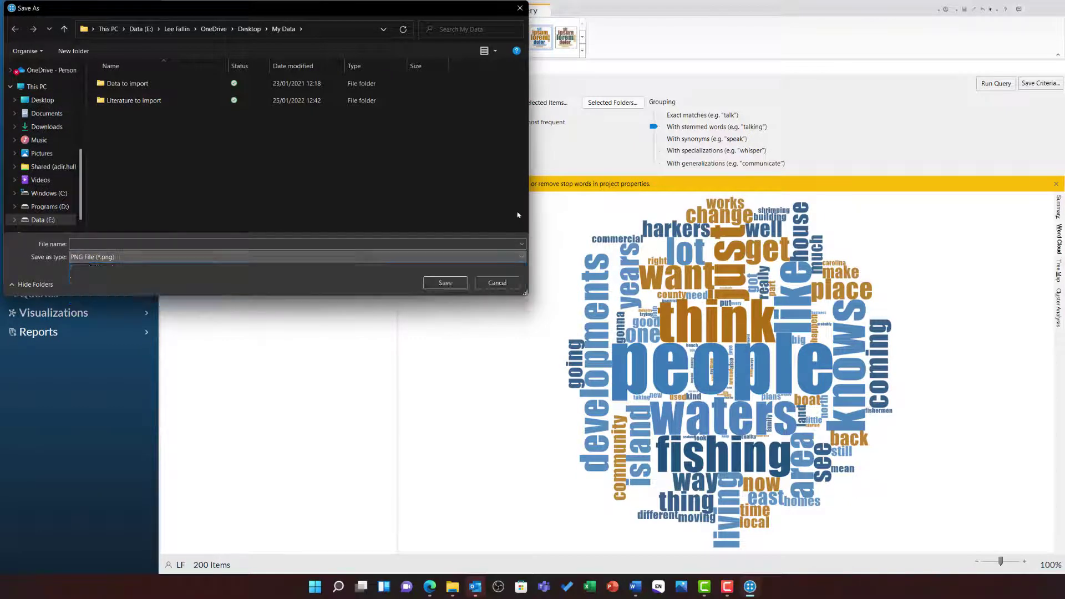
left_click(502, 284)
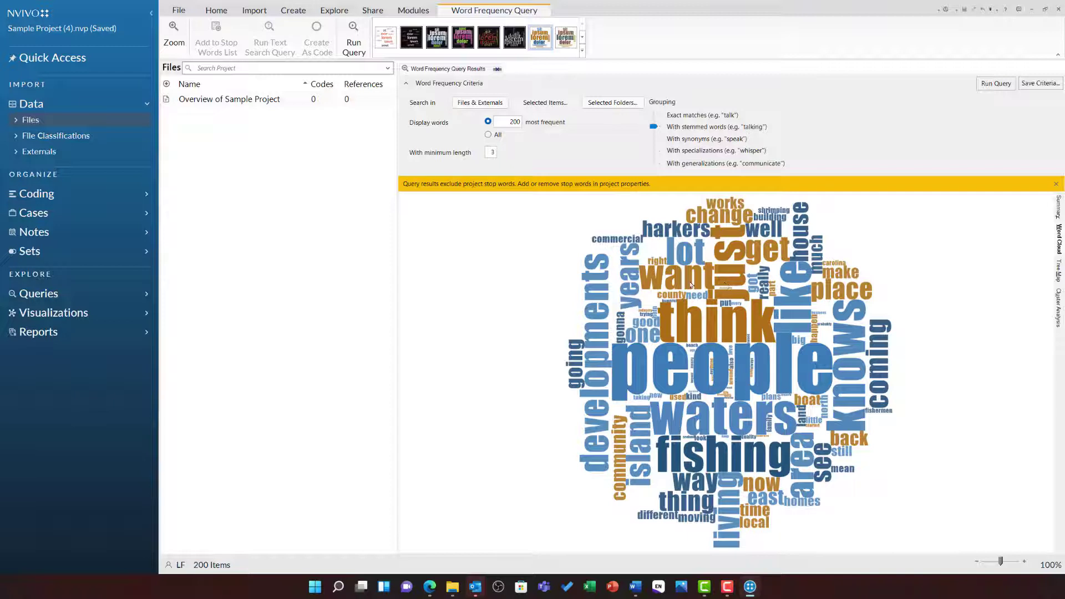
Add think, just and want to the stop words list from the word cloud
right_click(718, 314)
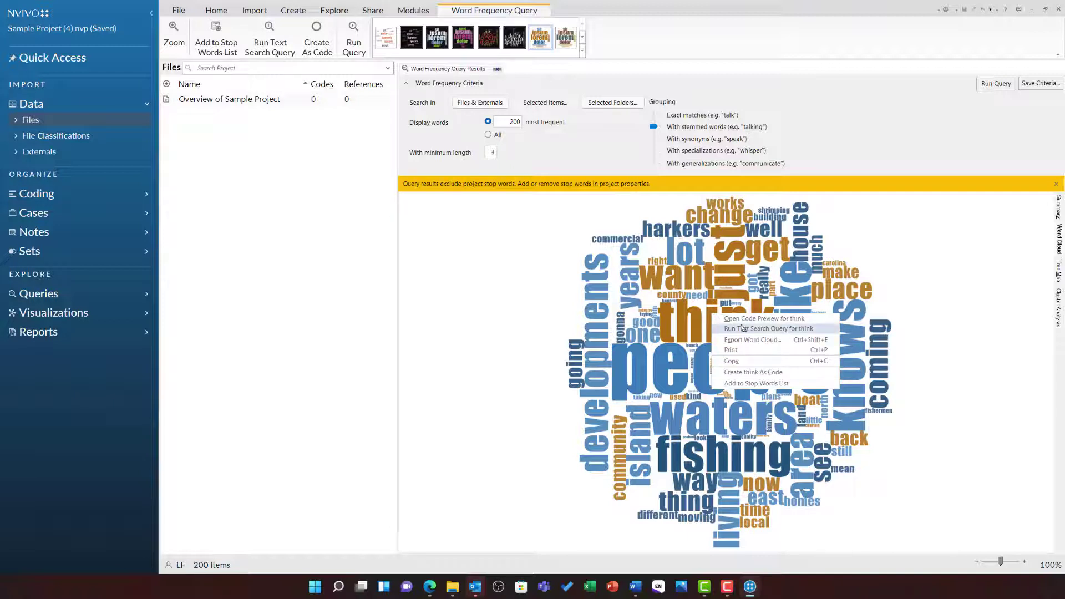
left_click(801, 383)
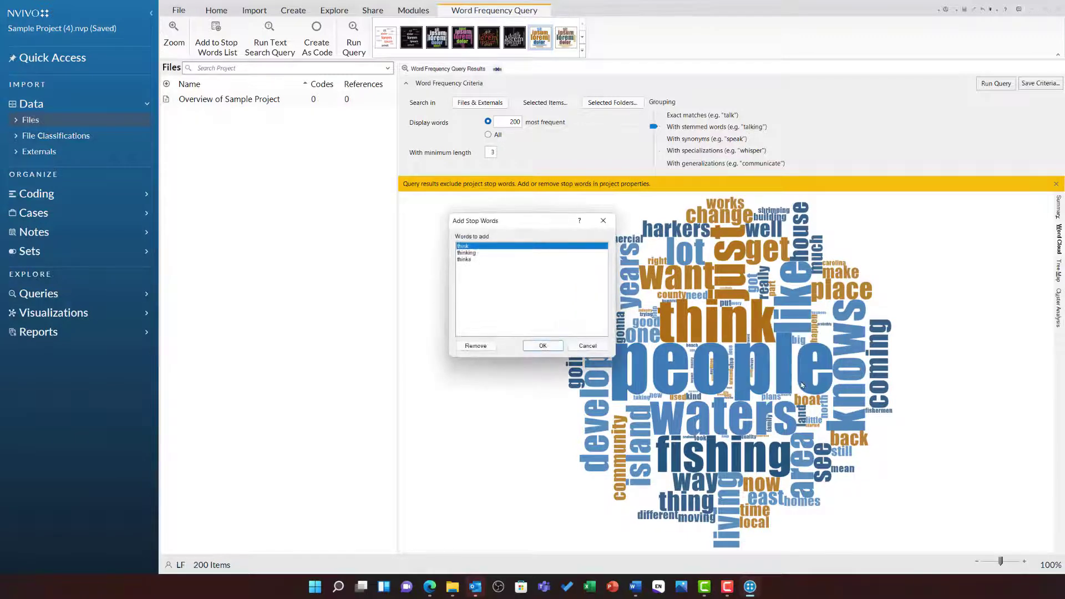
left_click(552, 348)
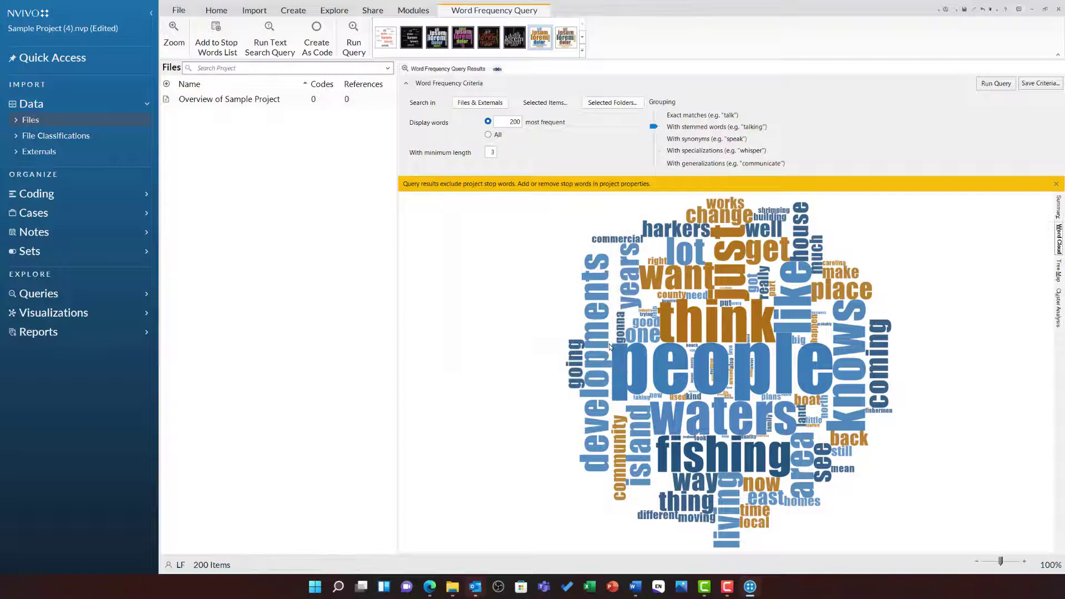
right_click(722, 280)
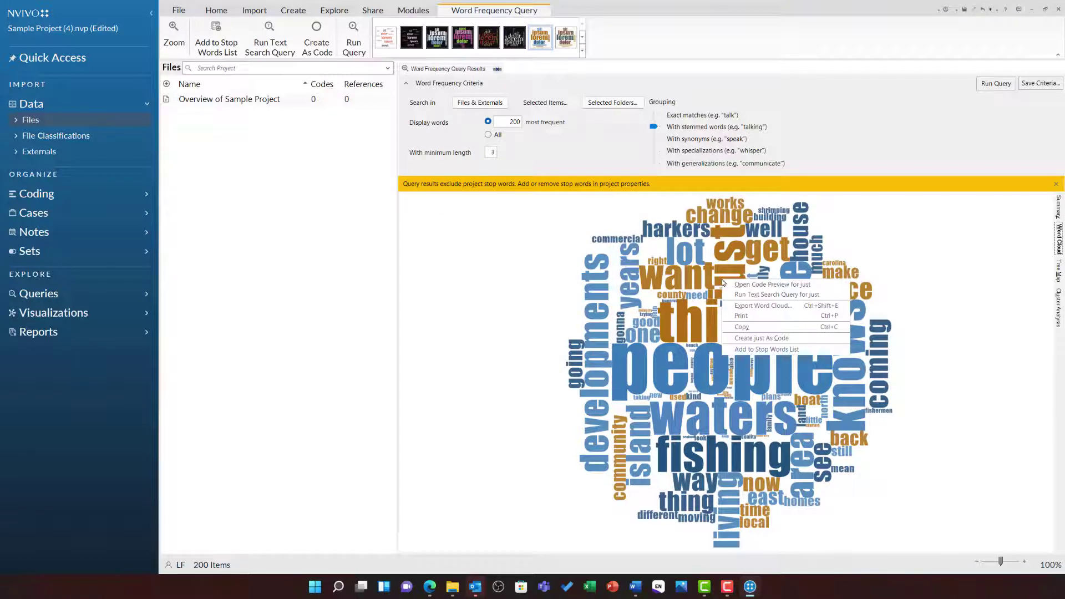
left_click(789, 349)
left_click(562, 346)
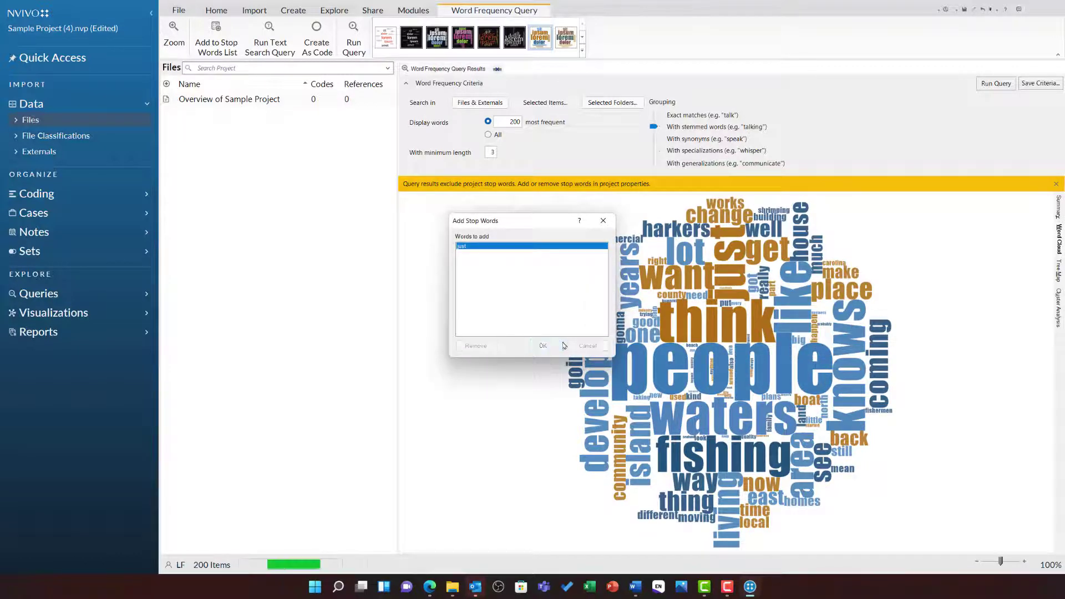
right_click(698, 278)
left_click(763, 348)
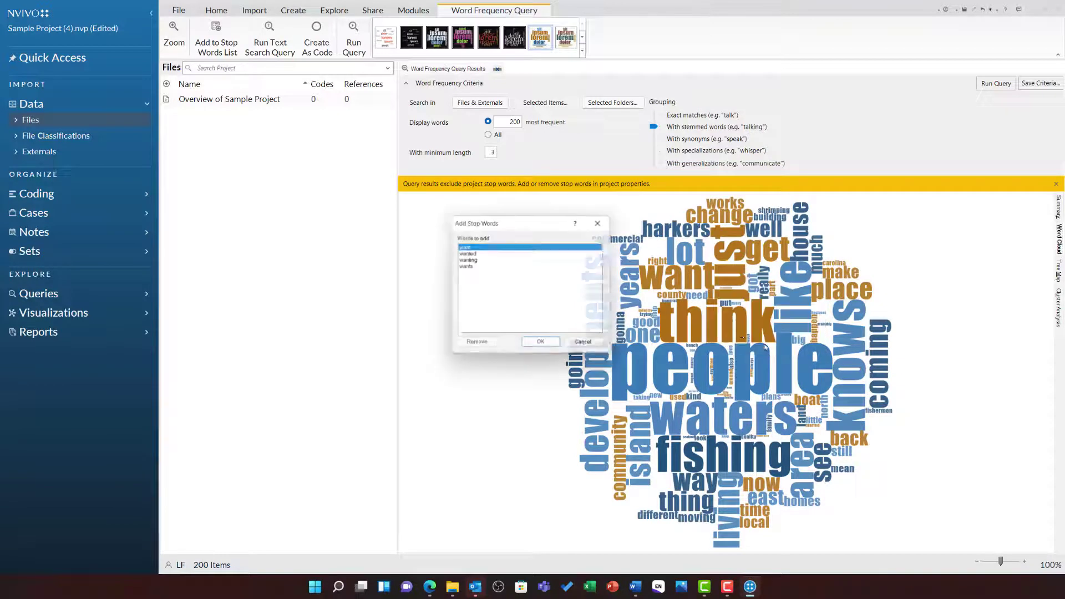
left_click(543, 346)
Add lot and get (with gets, getting) as stop words and rerun the query
right_click(700, 256)
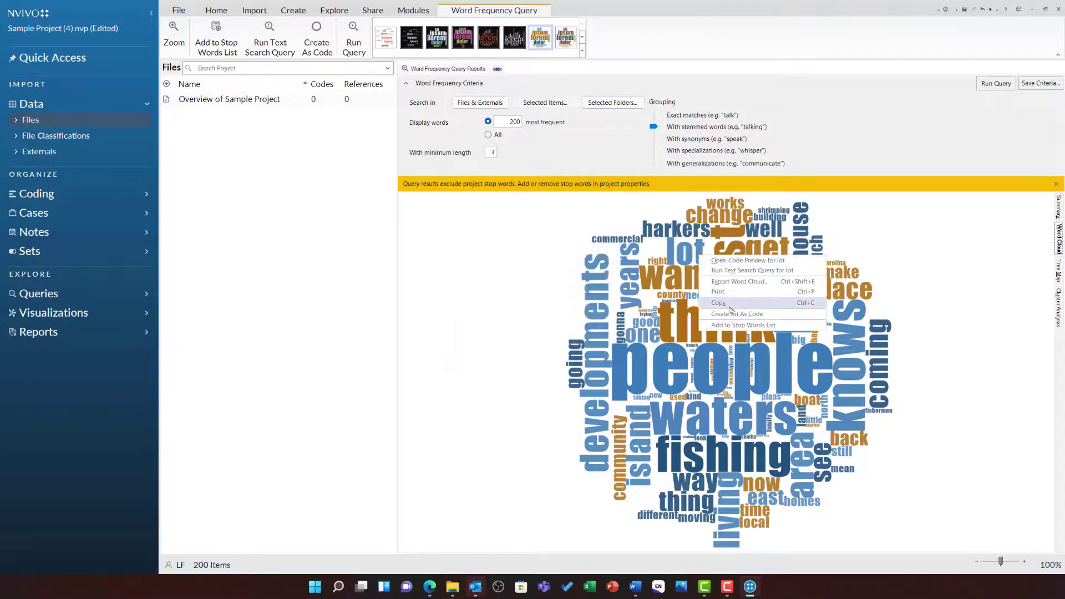
left_click(744, 326)
left_click(543, 346)
right_click(759, 260)
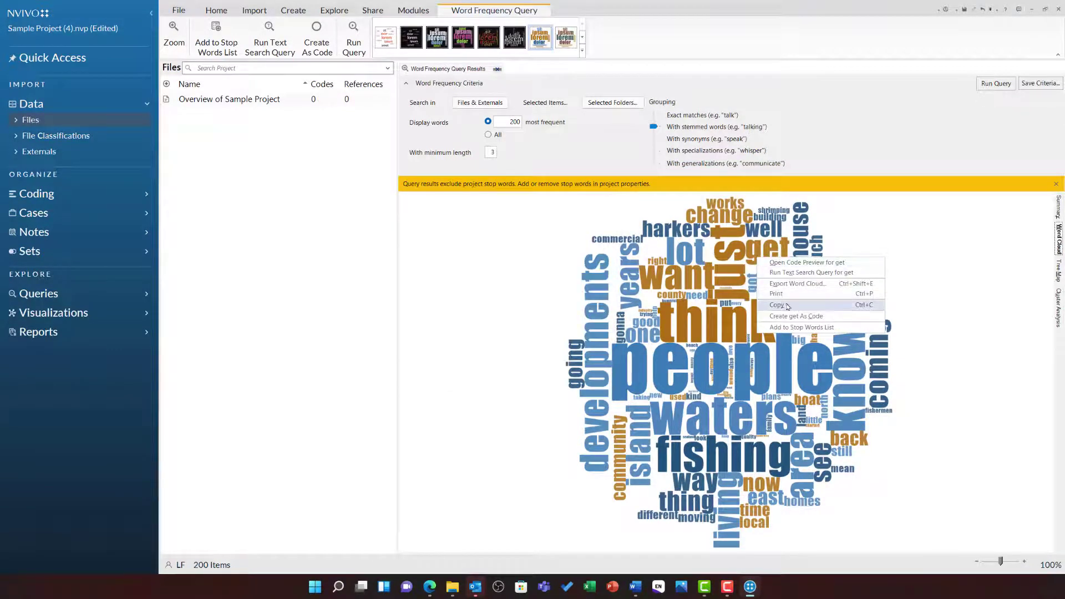
left_click(802, 328)
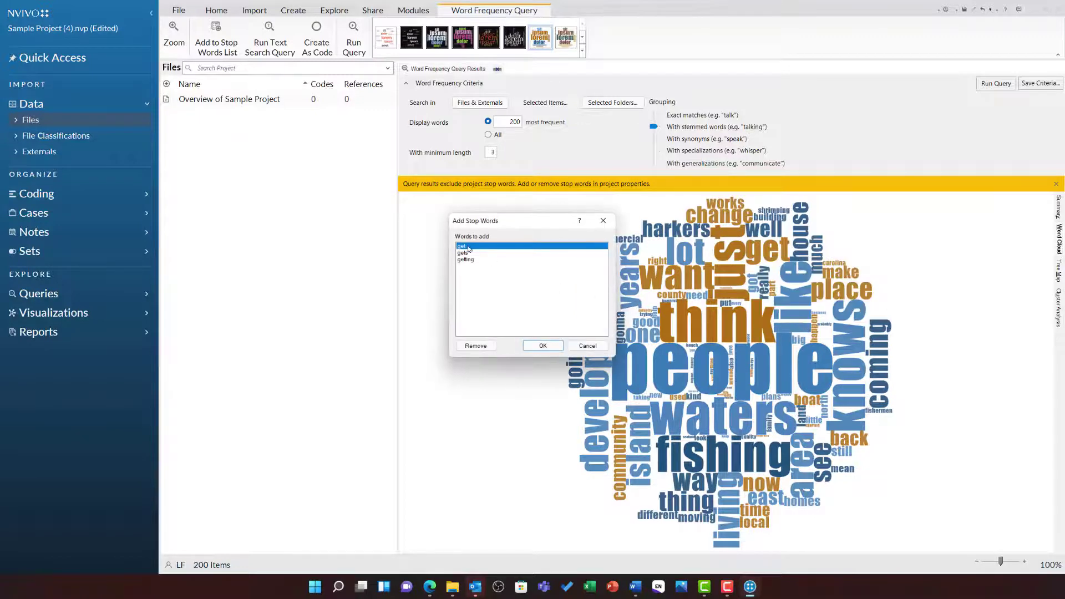
left_click(557, 345)
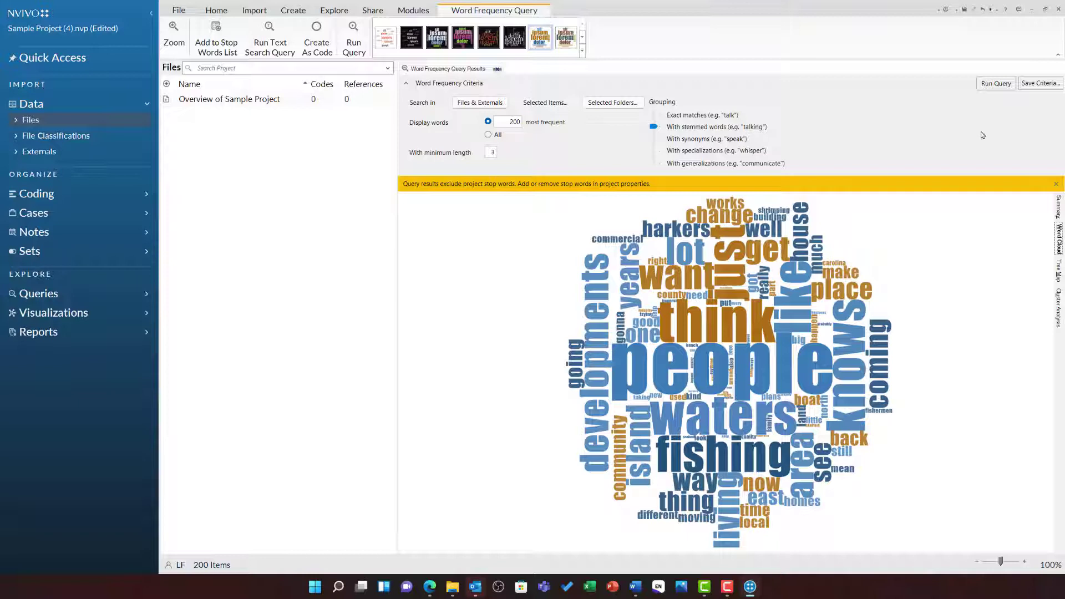
left_click(996, 83)
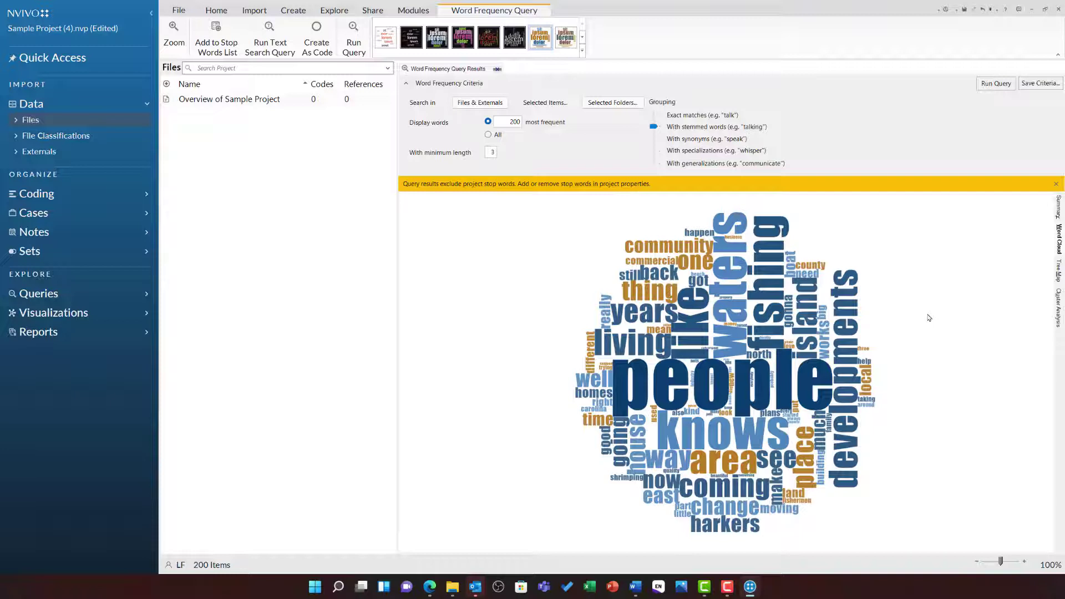
Reset the English (US) stop words to the default list in Project Properties
left_click(179, 10)
left_click(176, 71)
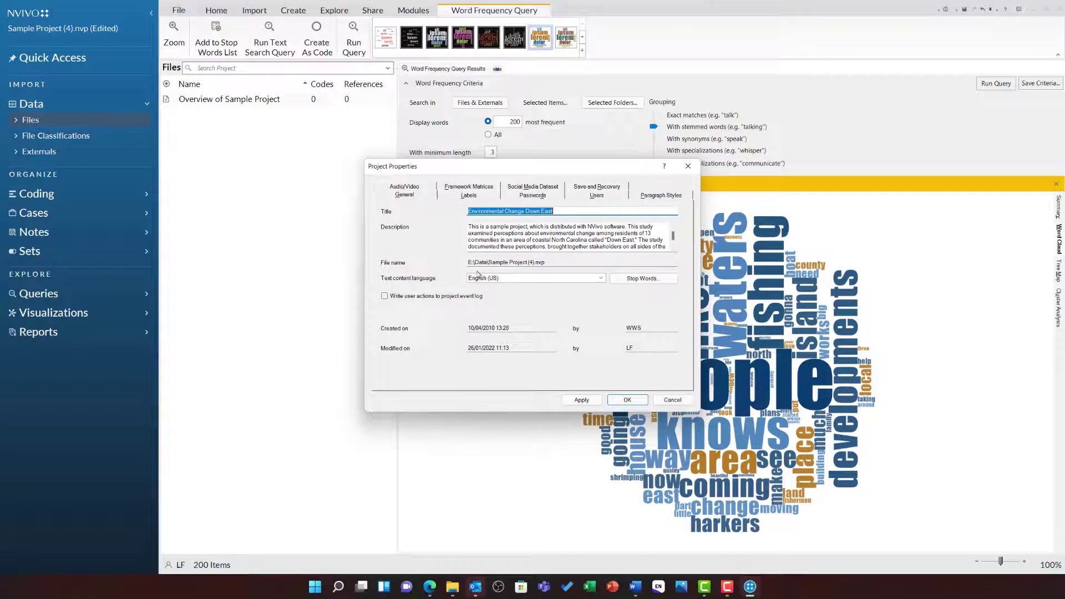
left_click(671, 280)
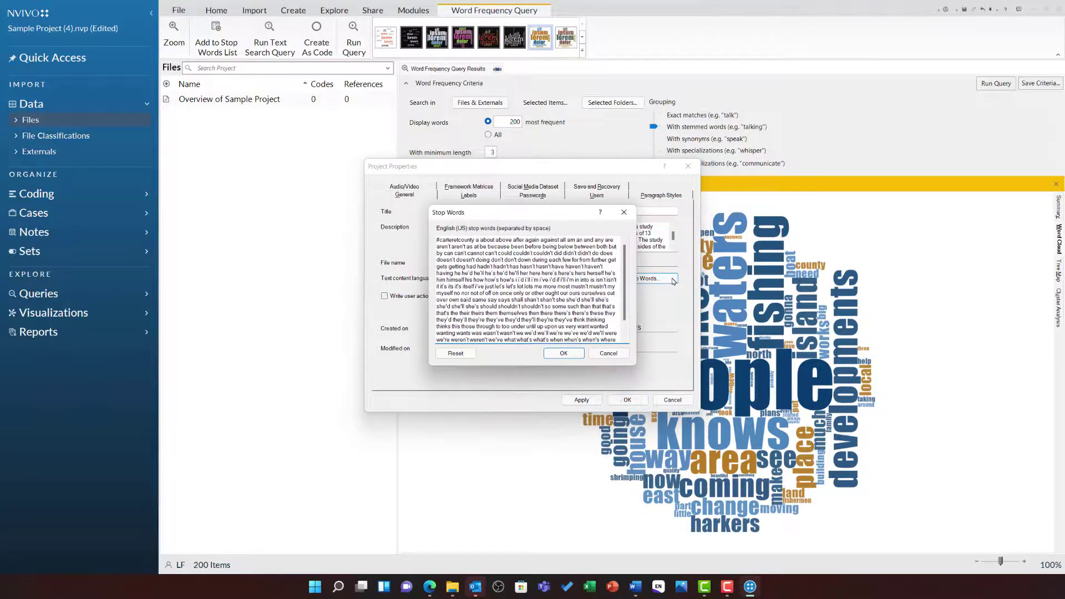
mouse_move(626, 272)
left_mouse_down()
mouse_move(630, 302)
mouse_move(630, 271)
left_mouse_up()
left_click(467, 354)
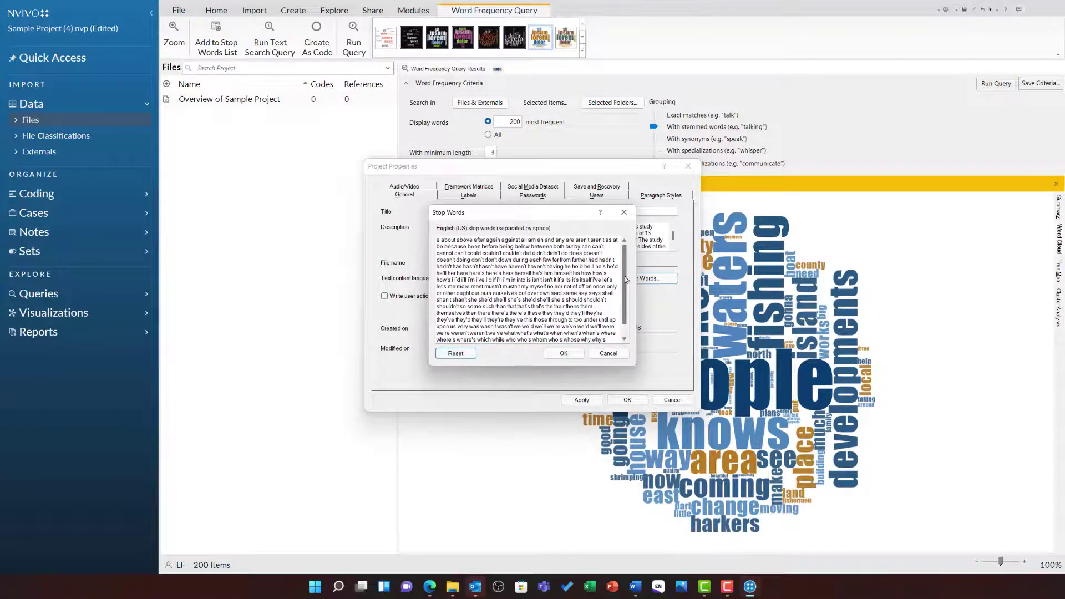
scroll(627, 290, "down", 1)
left_click(563, 354)
left_click(570, 280)
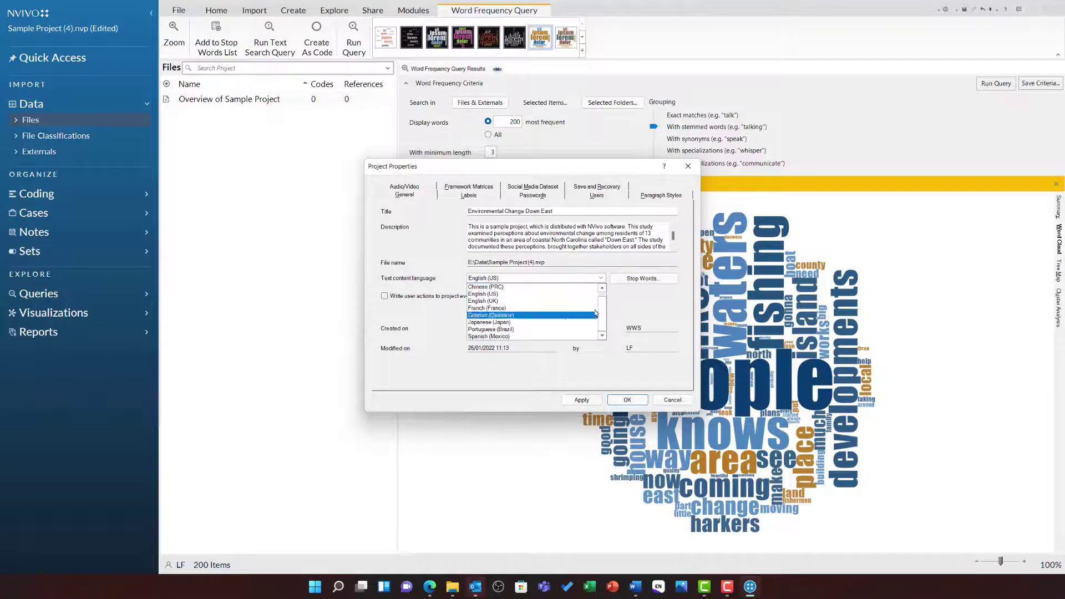
View the empty Other-language stop words, then restore English (US) and close Project Properties
left_click(623, 298)
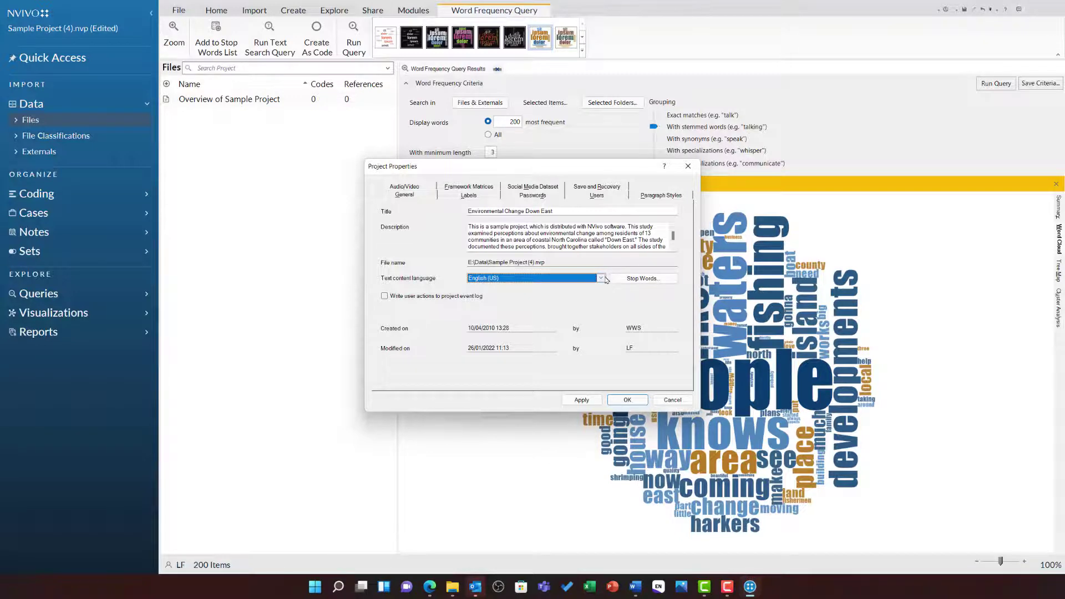
left_click(600, 278)
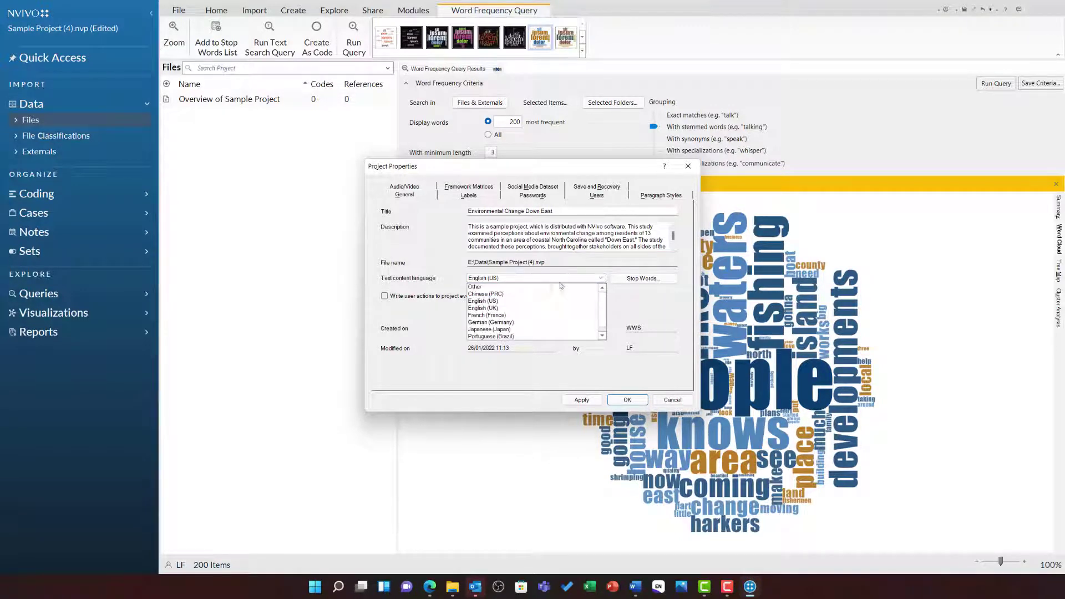
left_click(561, 287)
left_click(645, 279)
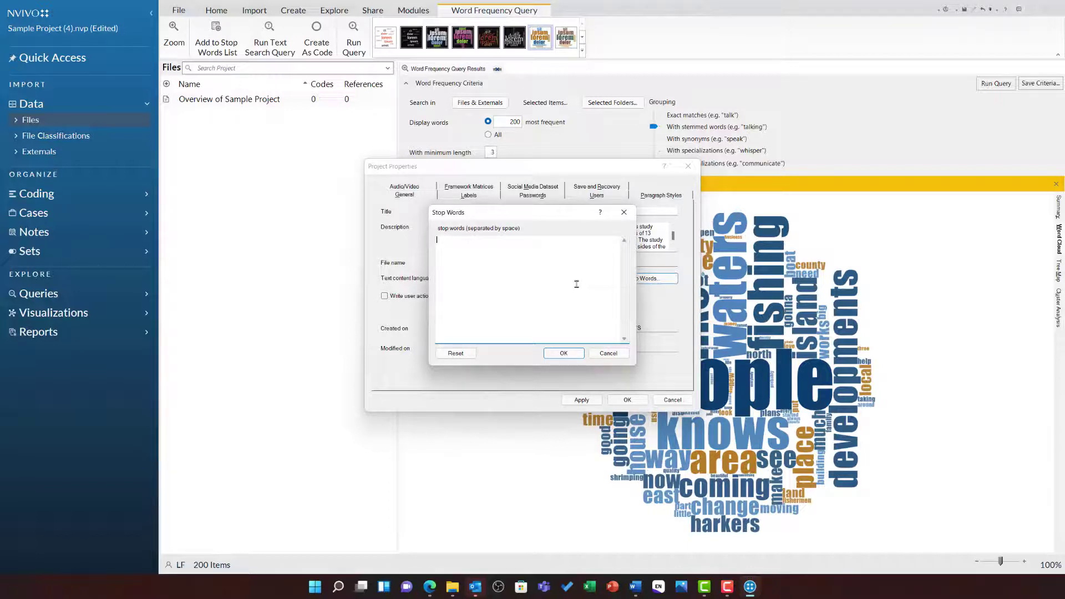
left_click(610, 355)
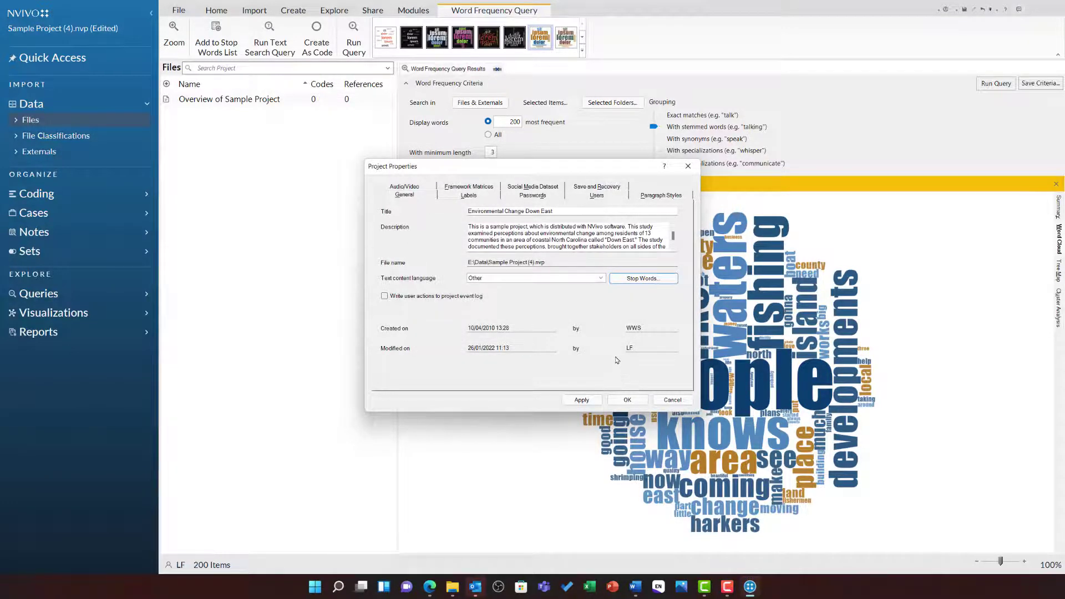
left_click(600, 278)
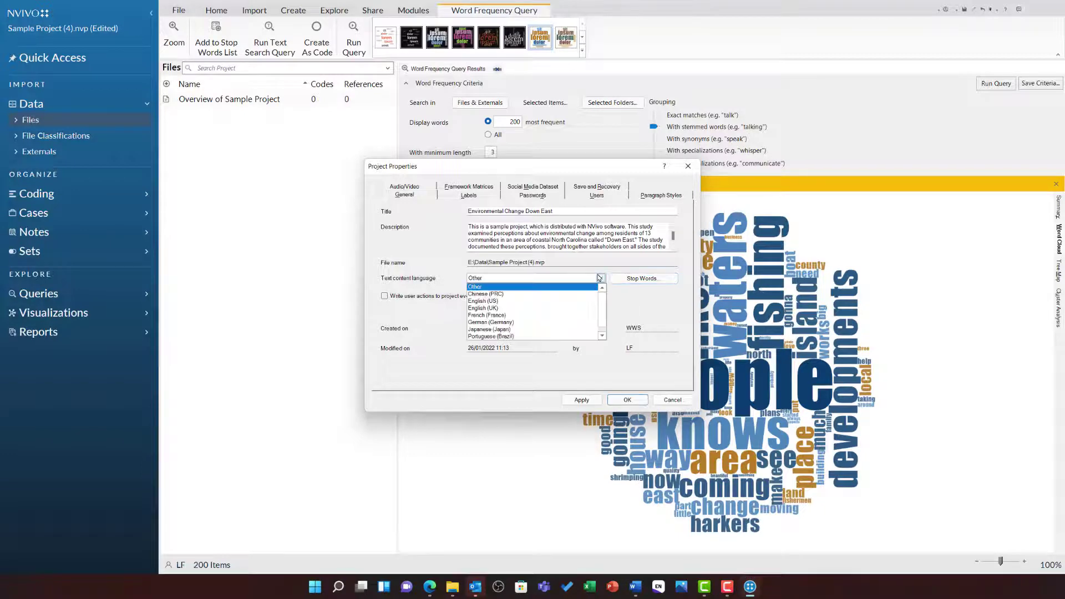
left_click(523, 302)
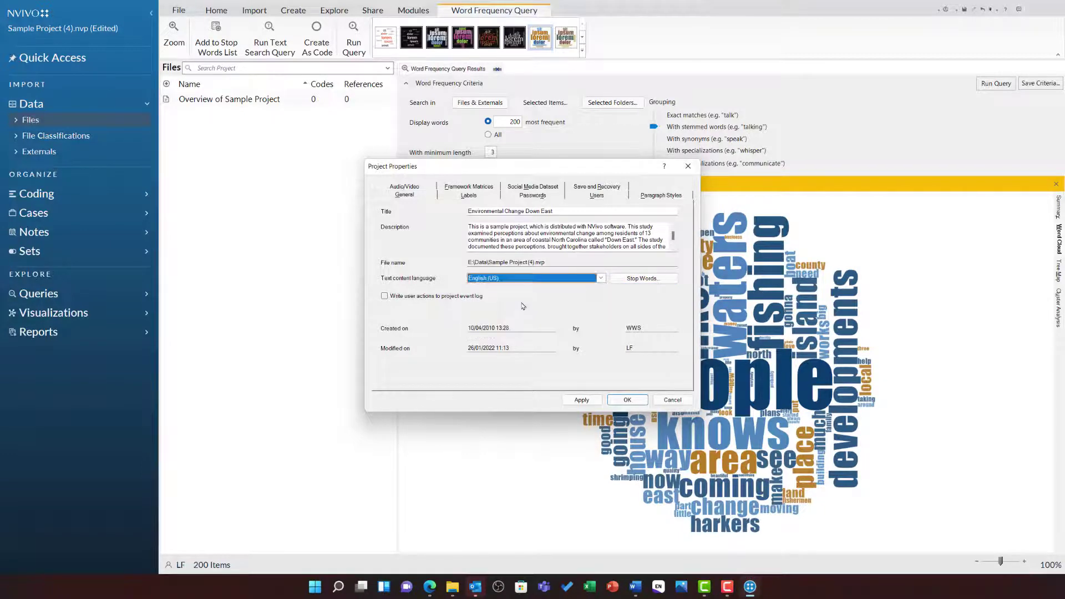
left_click(625, 400)
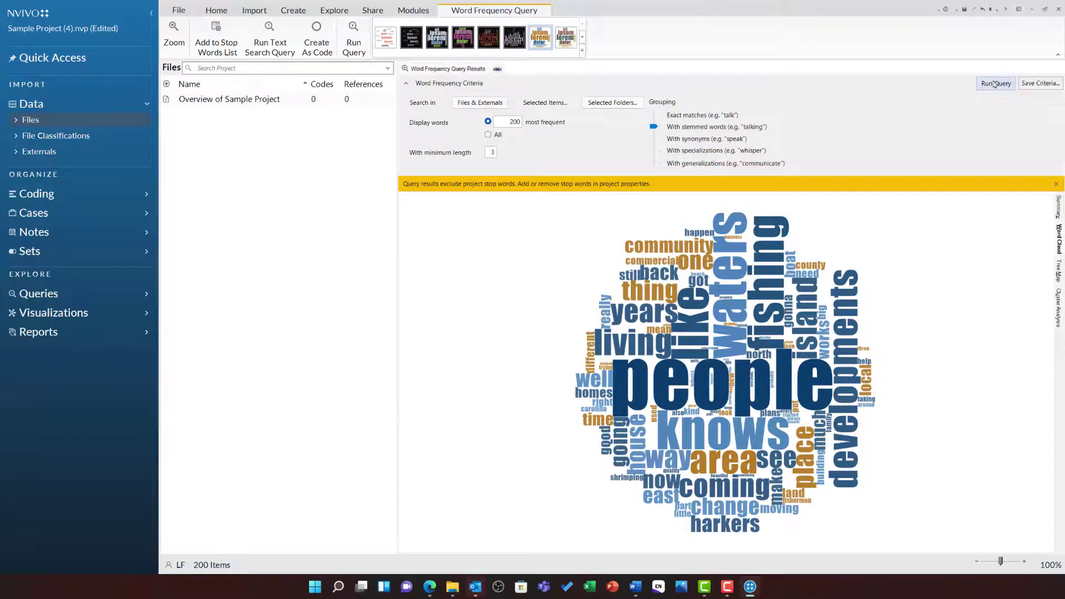
Rerun the word frequency query with the default stop words restored
left_click(996, 83)
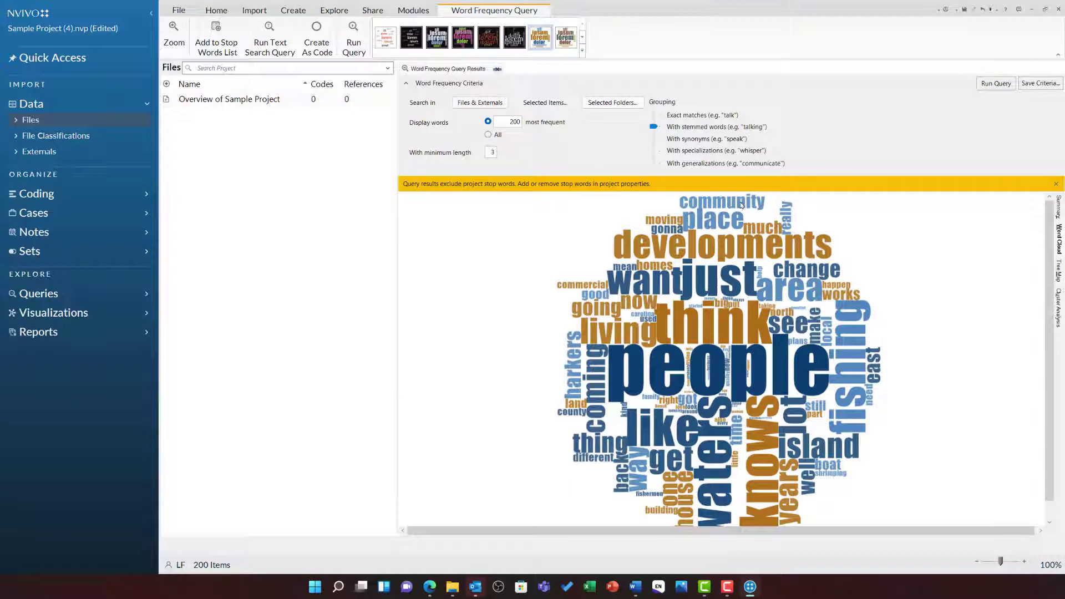
Run a text search query for 'community' from its word in the cloud
right_click(720, 203)
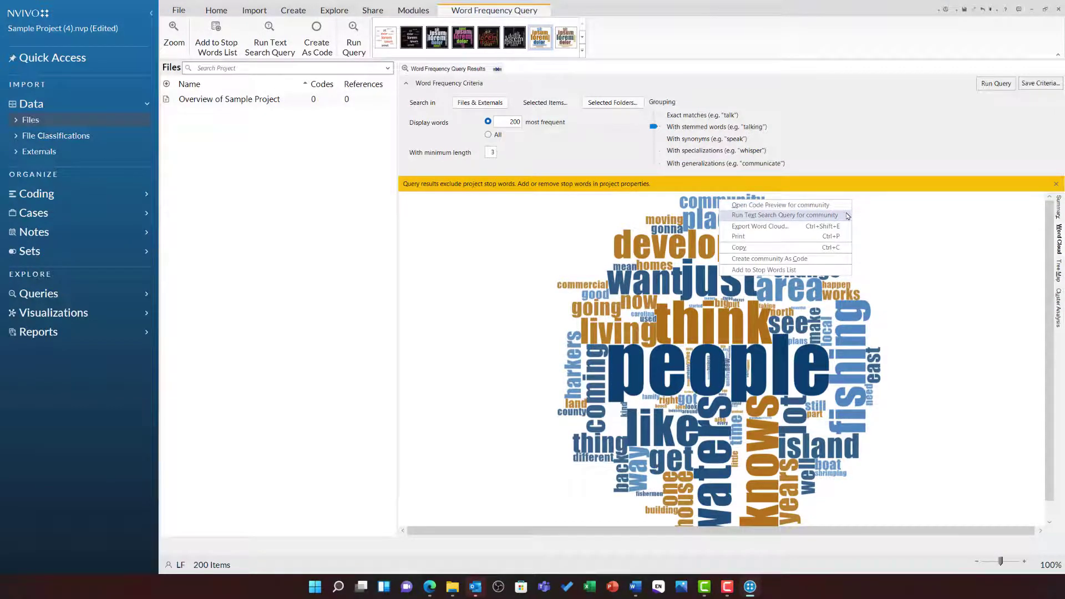
left_click(784, 215)
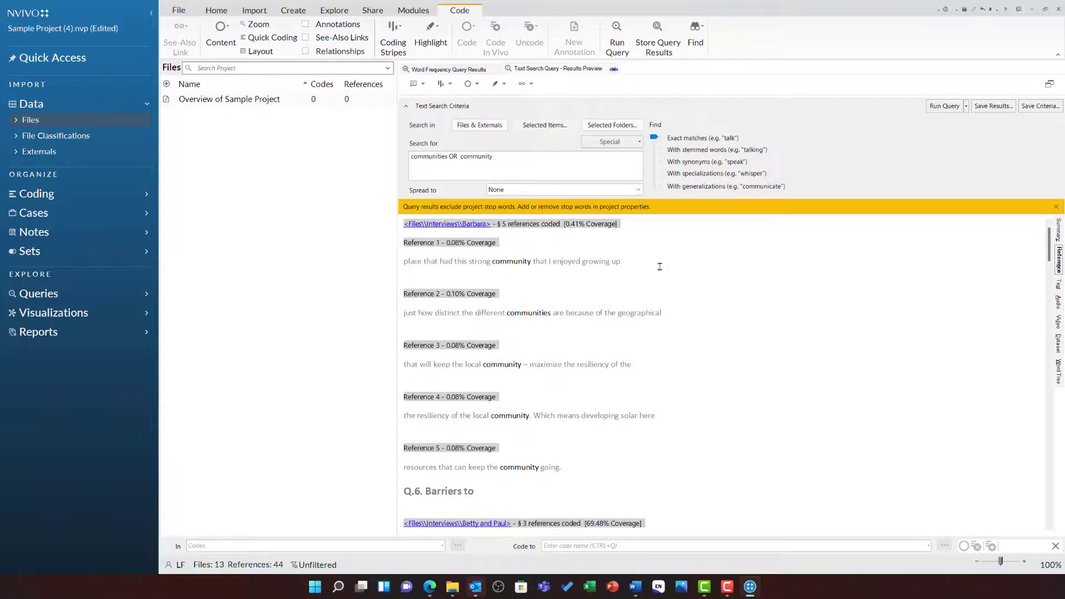
Run a new Word Frequency query limited to the Female dynamic set, led by people (95), just (63), like (55)
left_click(334, 10)
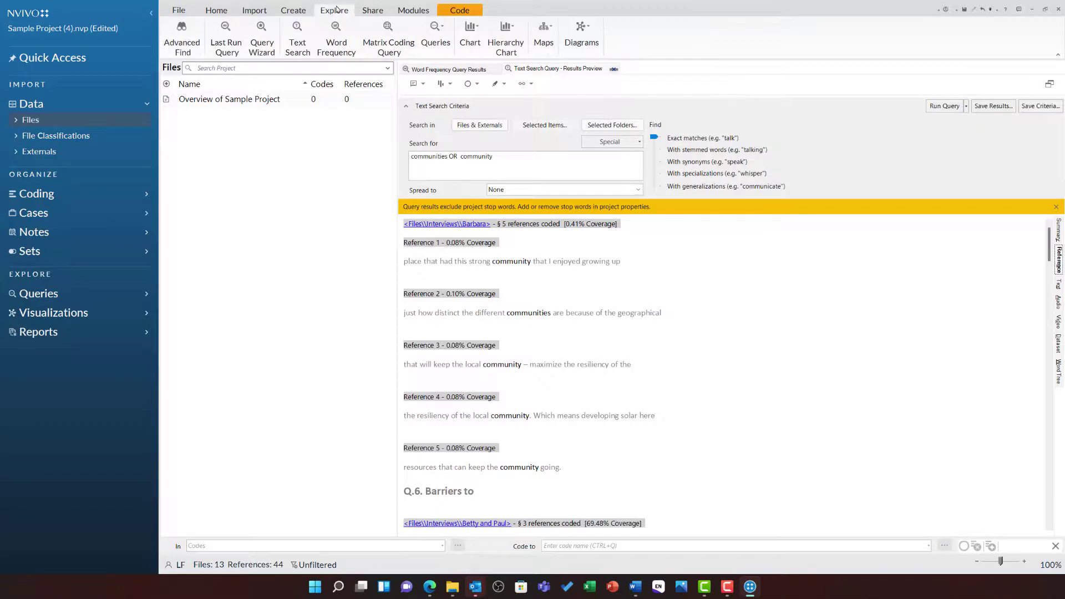
left_click(346, 37)
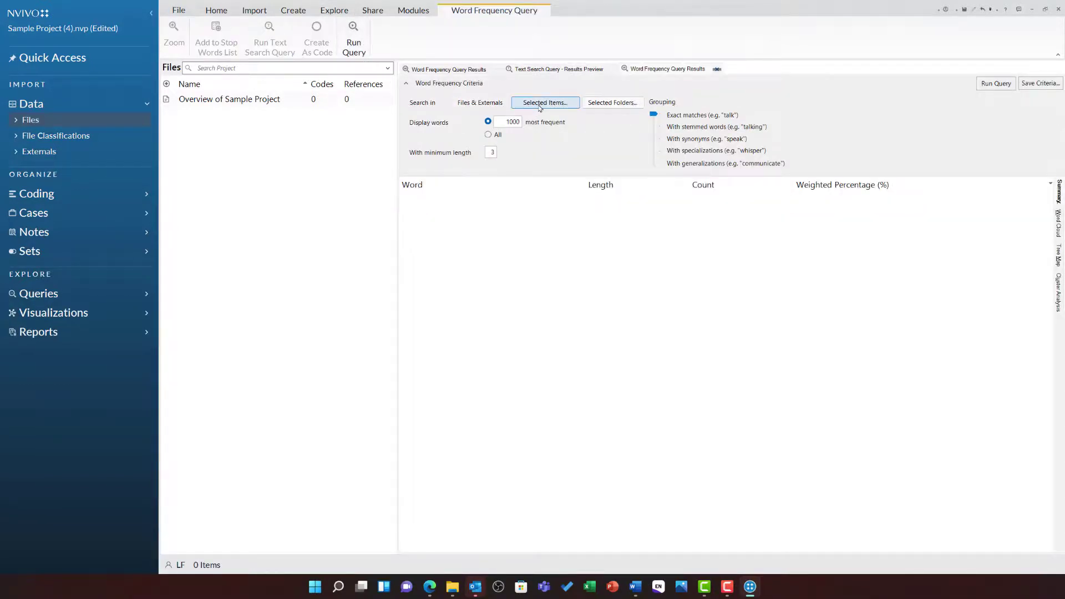
left_click(540, 105)
left_click(355, 330)
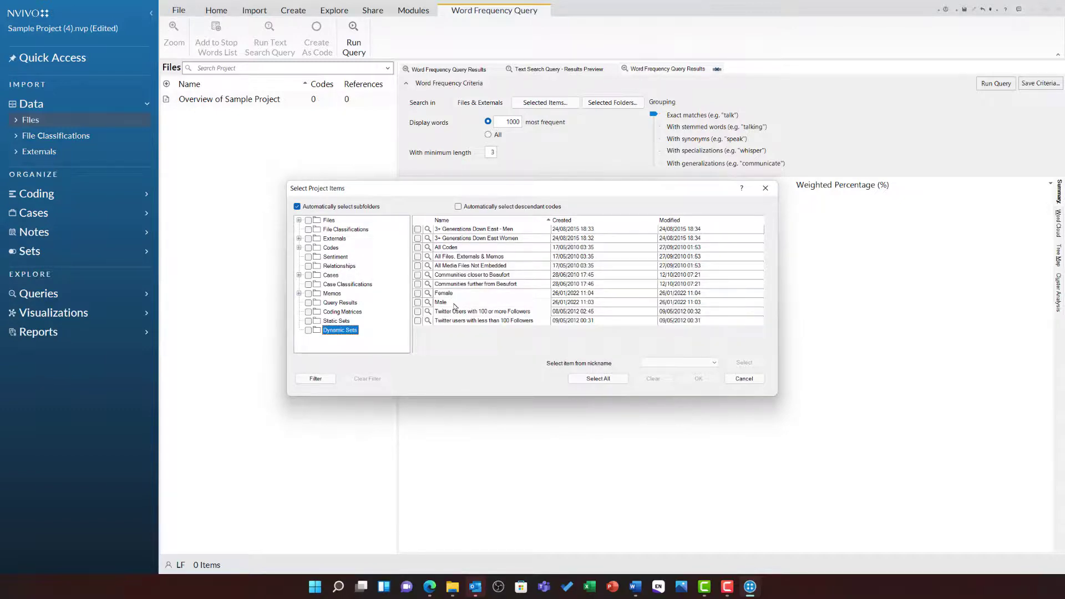
left_click(417, 293)
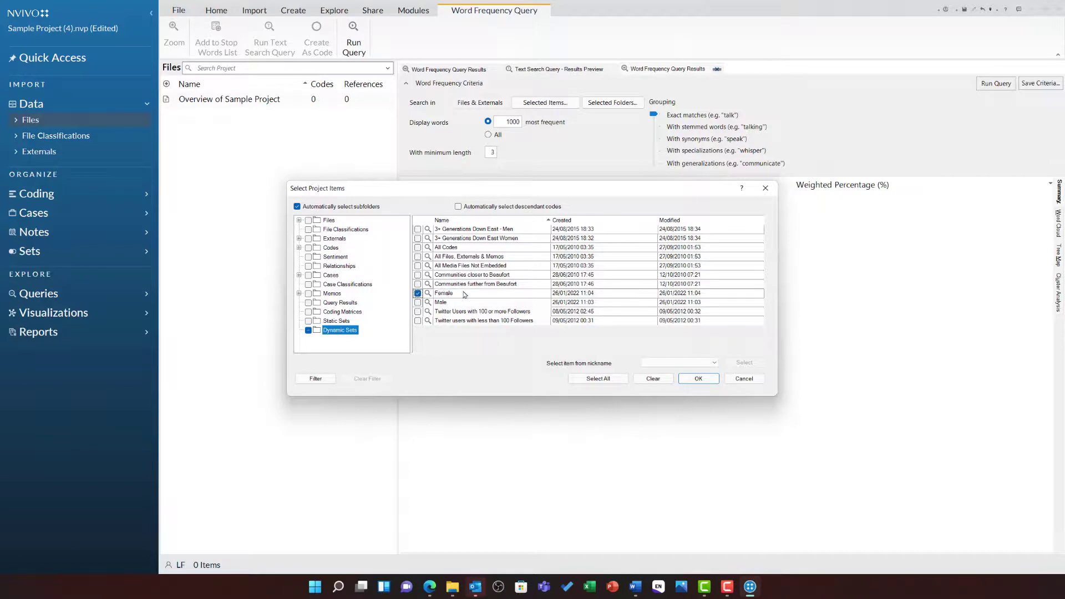
left_click(700, 379)
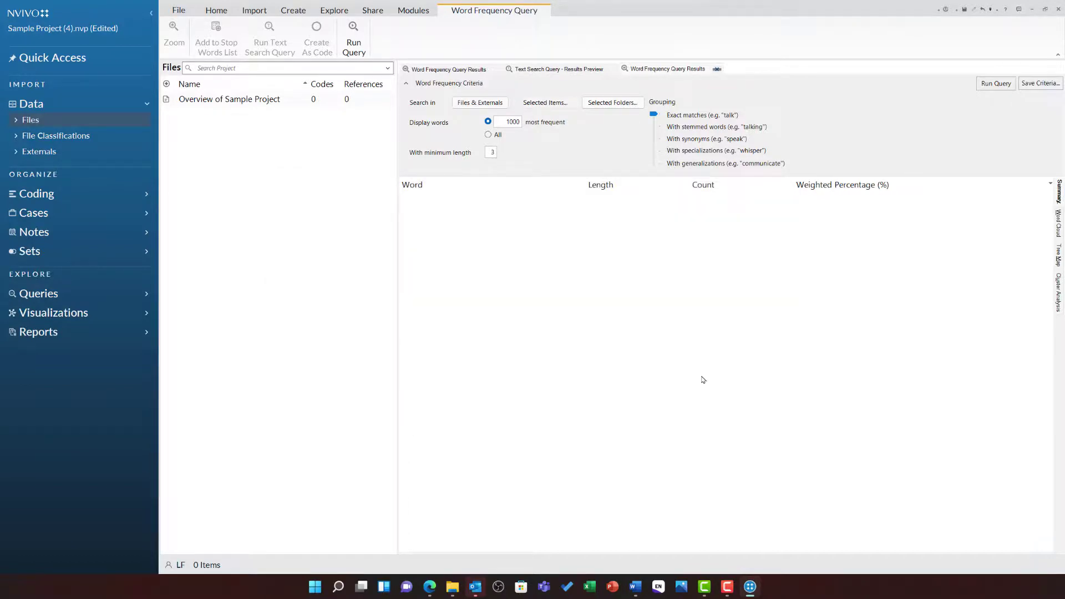
left_click(979, 86)
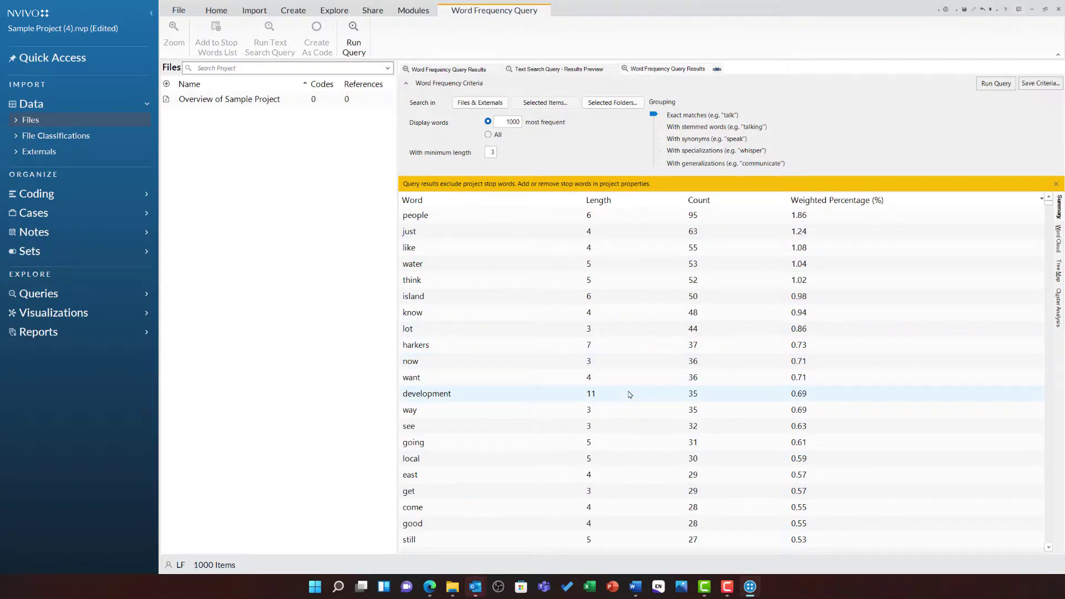
Switch the query scope to the Male dynamic set and rerun it: people 68, water 61, think 56
left_click(560, 102)
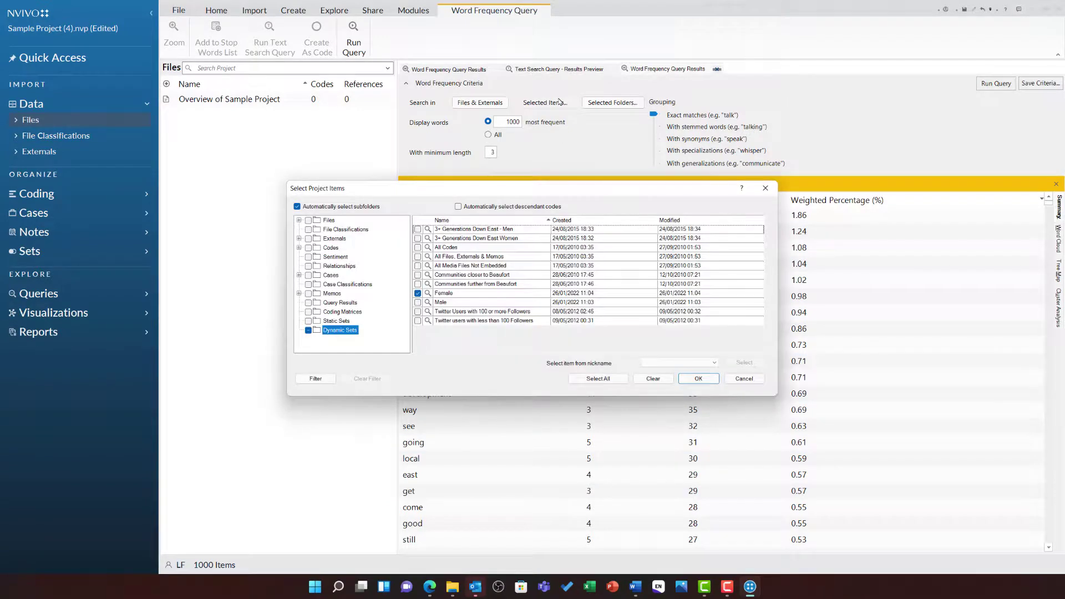
left_click(418, 303)
left_click(698, 379)
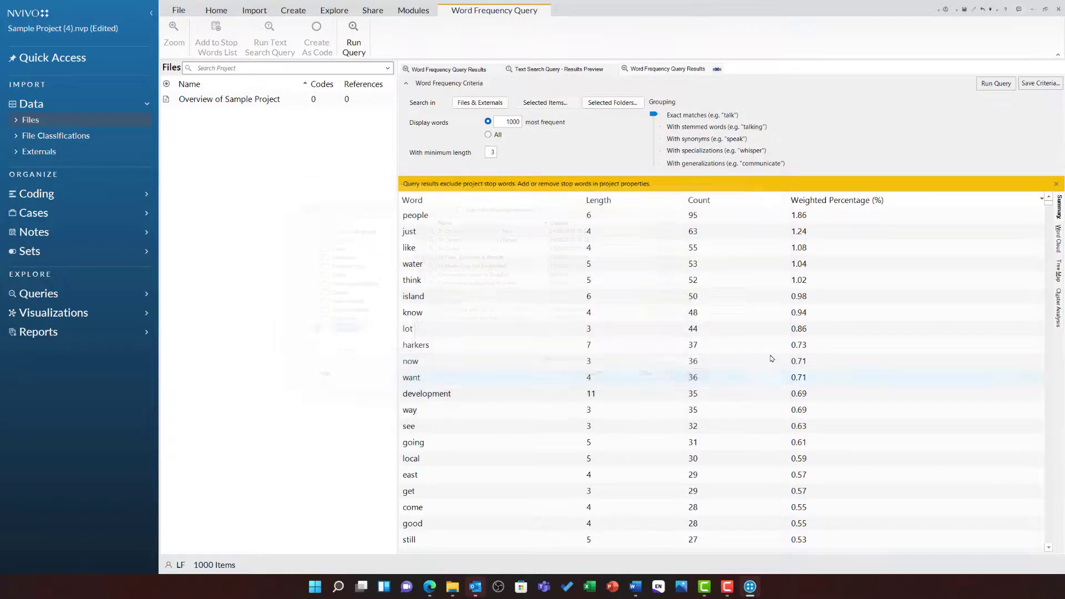
left_click(982, 83)
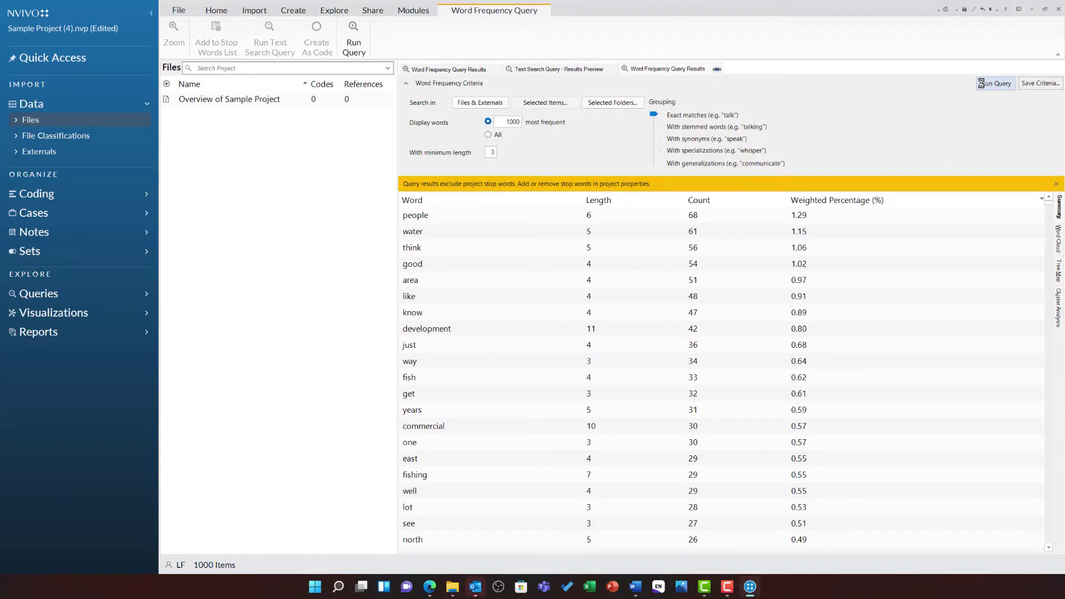